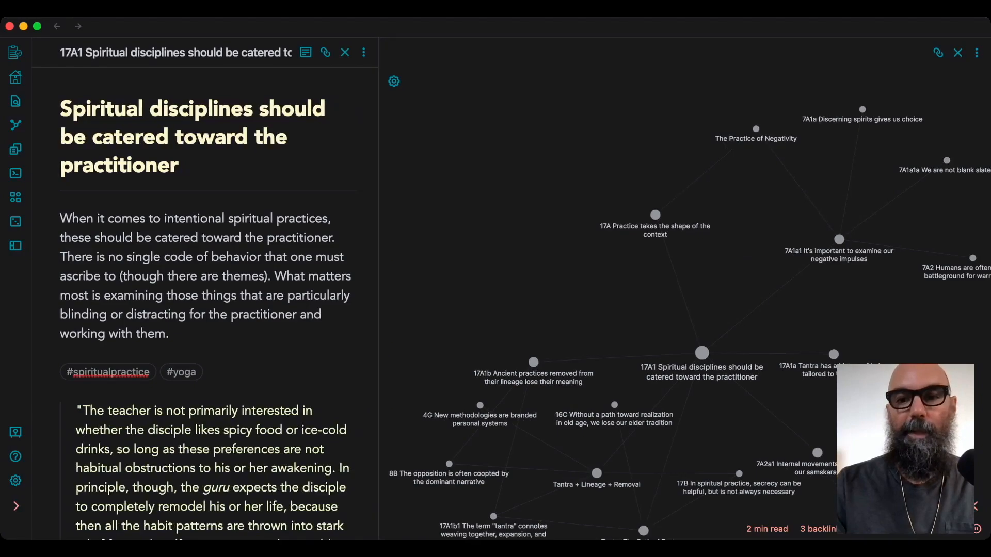
# - Examine the quoted passage and related-note references of note 17A1, along with its connections in the graph
pyautogui.moveTo(568, 305); pyautogui.dragTo(546, 194)
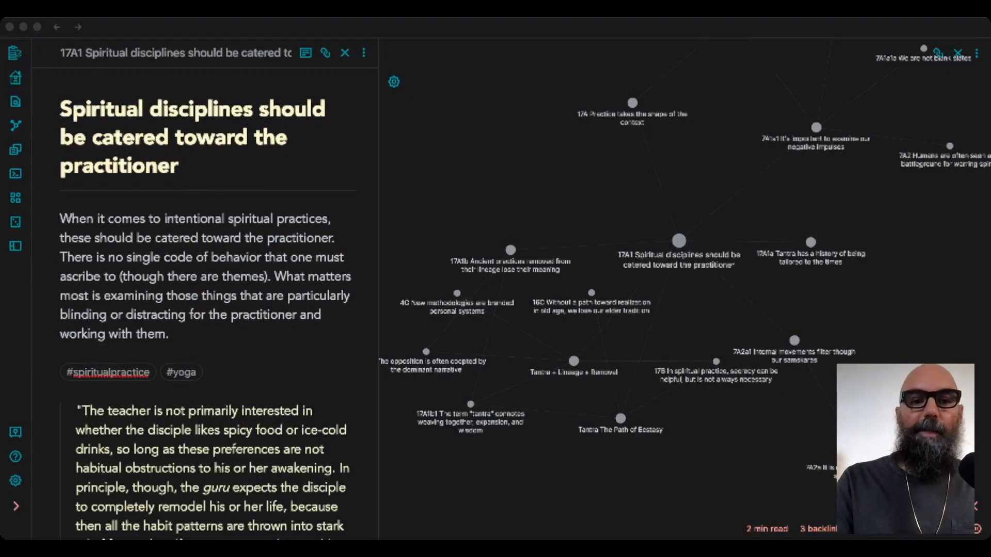
pyautogui.scroll(-5, 216, 305)
pyautogui.scroll(-10, 217, 304)
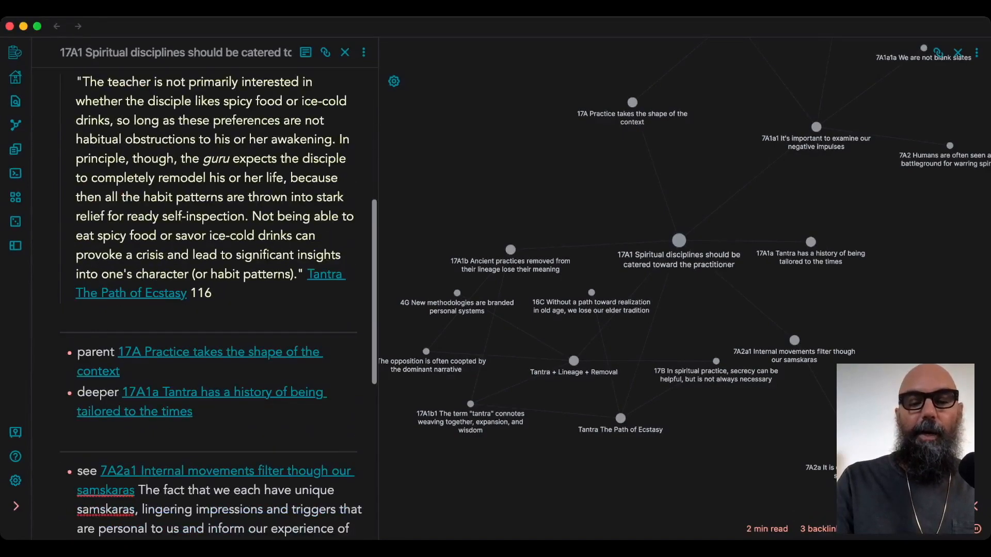
pyautogui.scroll(-1, 217, 304)
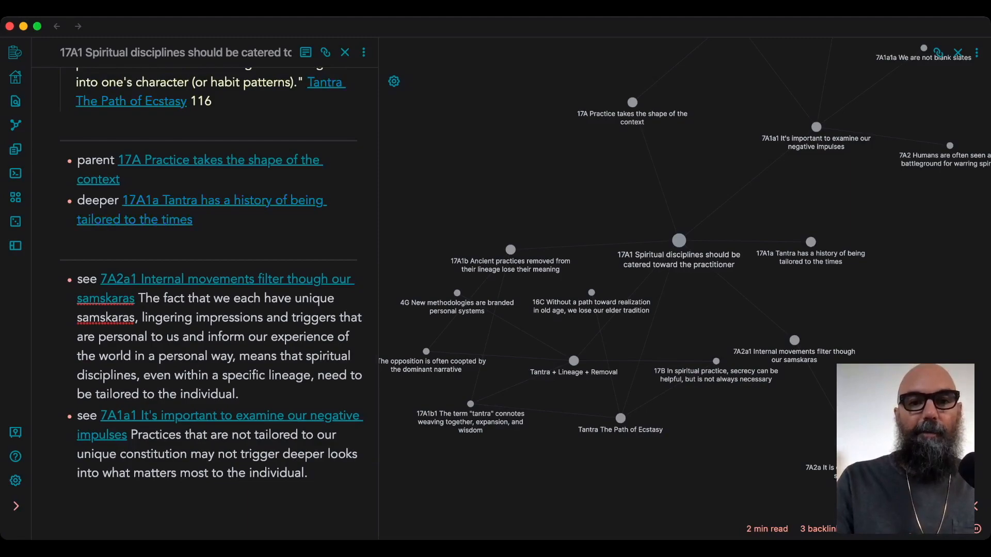
pyautogui.moveTo(379, 268); pyautogui.dragTo(648, 263)
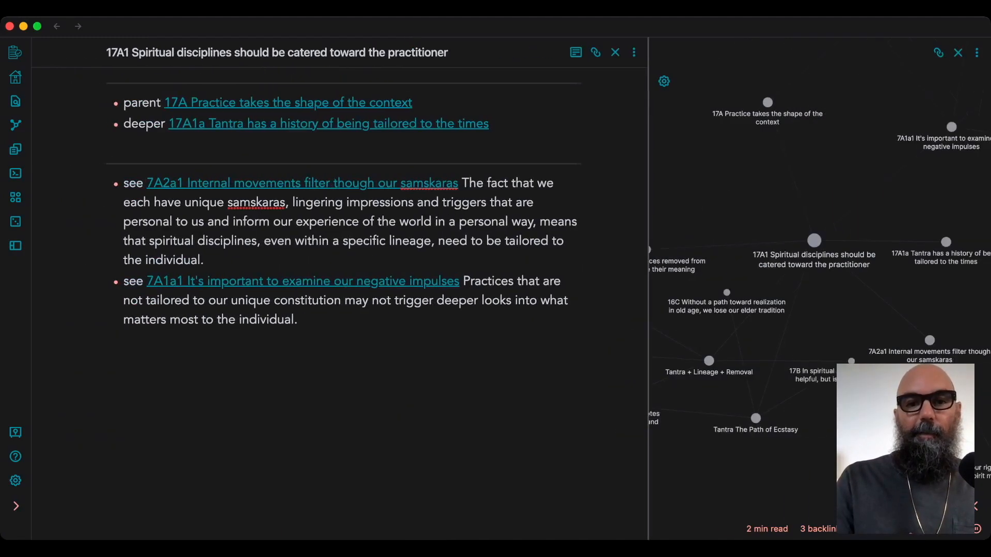
pyautogui.scroll(10, 343, 304)
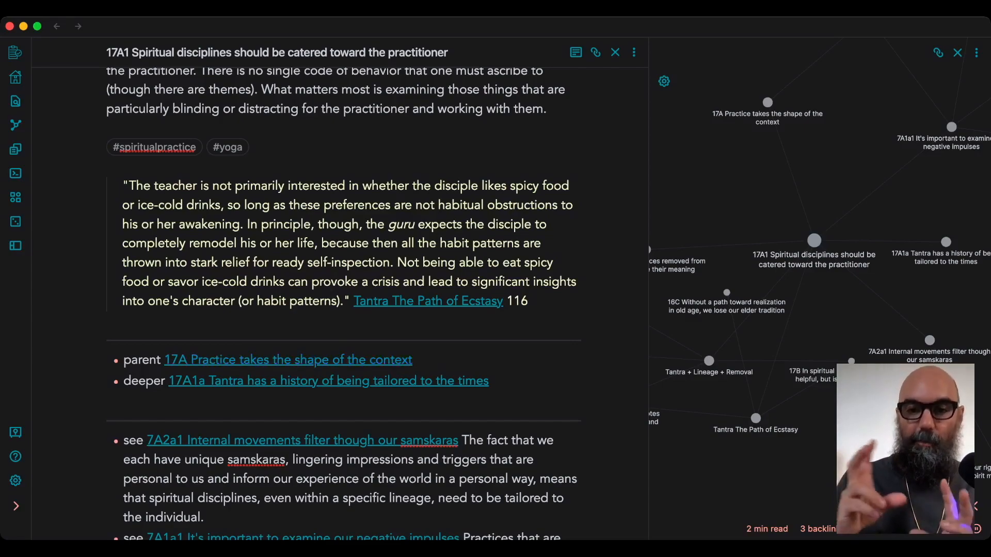
pyautogui.scroll(-3, 377, 303)
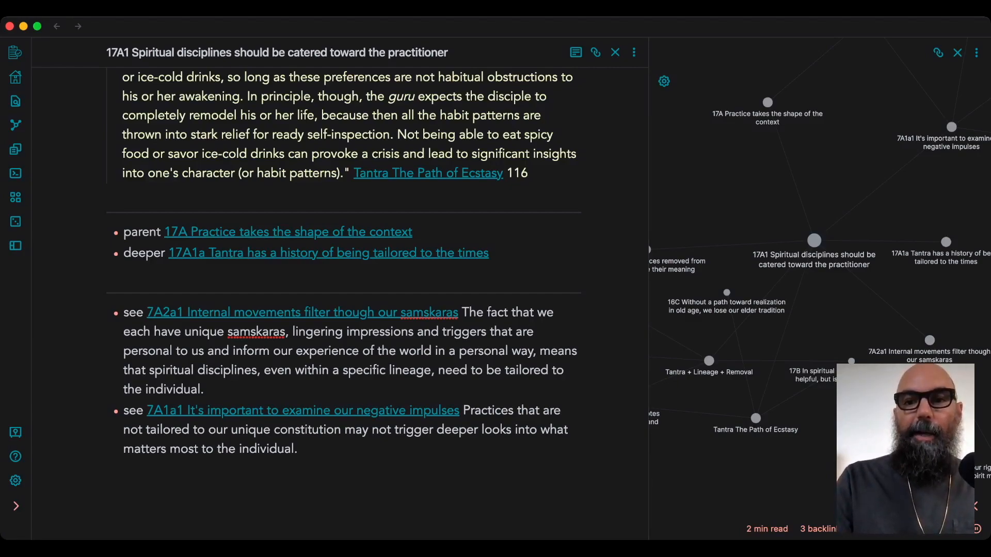
pyautogui.moveTo(648, 289); pyautogui.dragTo(469, 289)
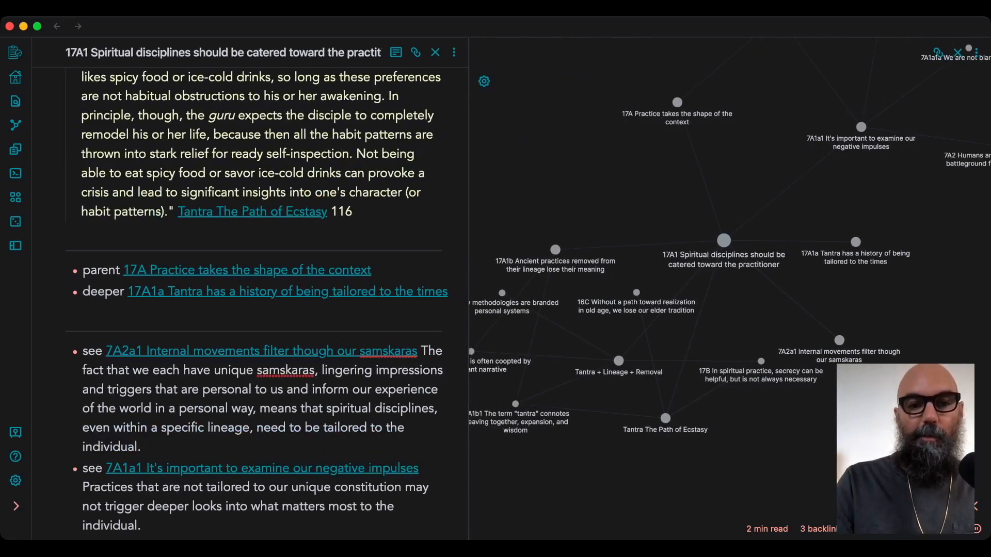
pyautogui.scroll(-3, 266, 299)
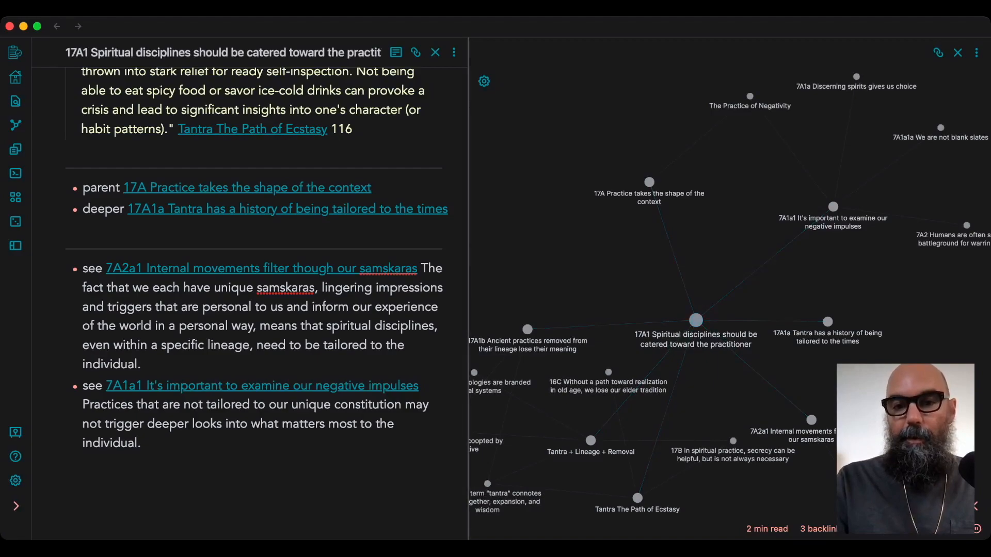
pyautogui.moveTo(469, 289); pyautogui.dragTo(430, 289)
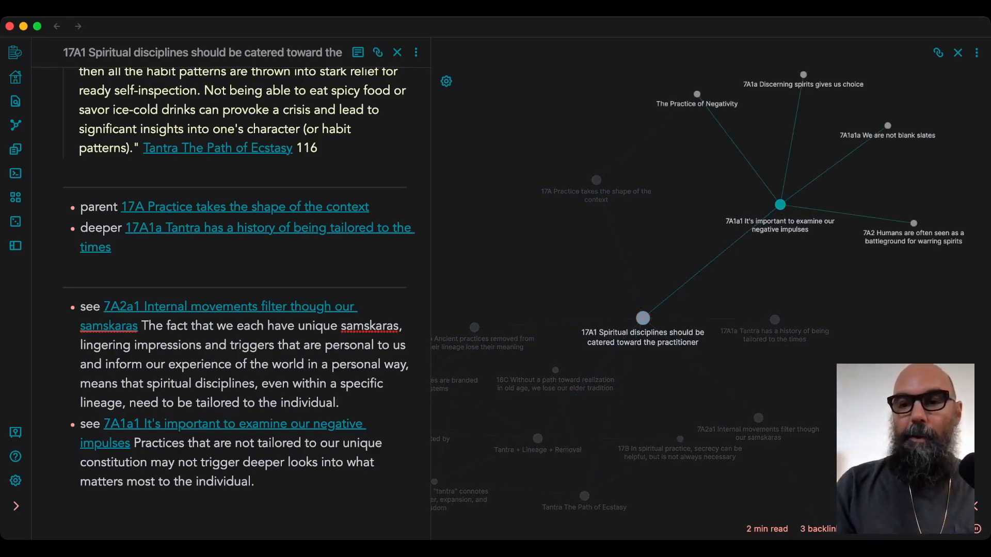
pyautogui.moveTo(620, 403); pyautogui.dragTo(684, 320)
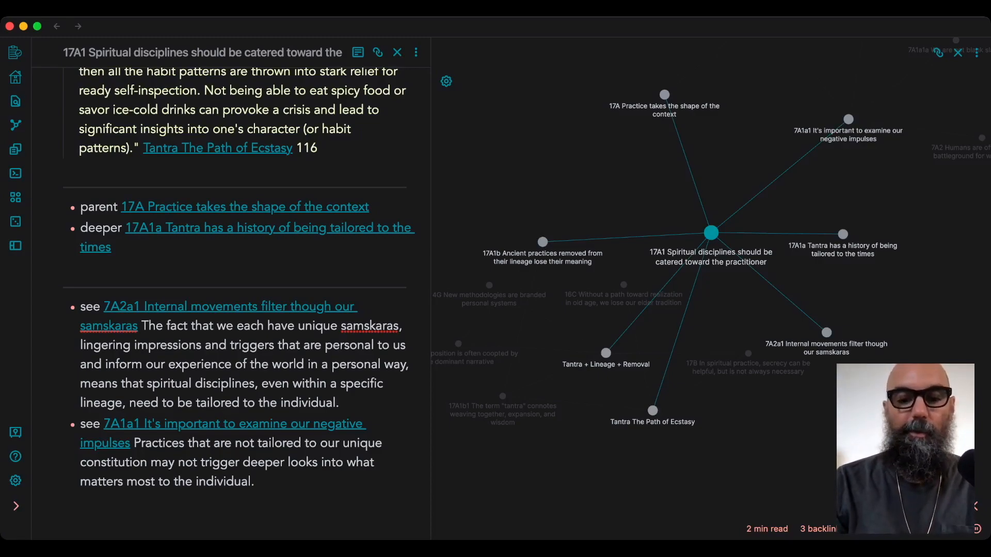
# - Create a new note beside the graph, titled "Tantra + Discipline + Lineage"
pyautogui.press('super+shift+n')
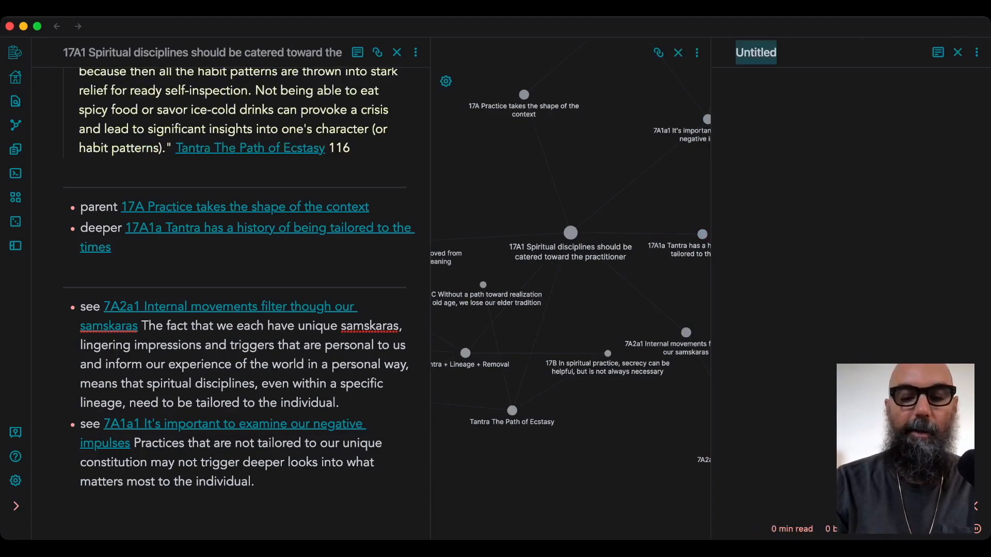
pyautogui.write('Tantra')
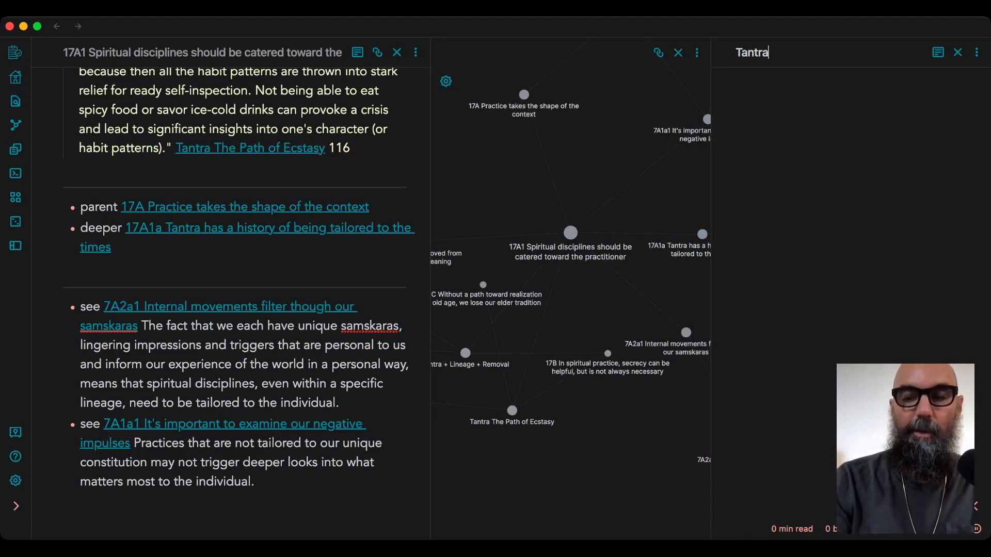
pyautogui.write(' + Discipline + ')
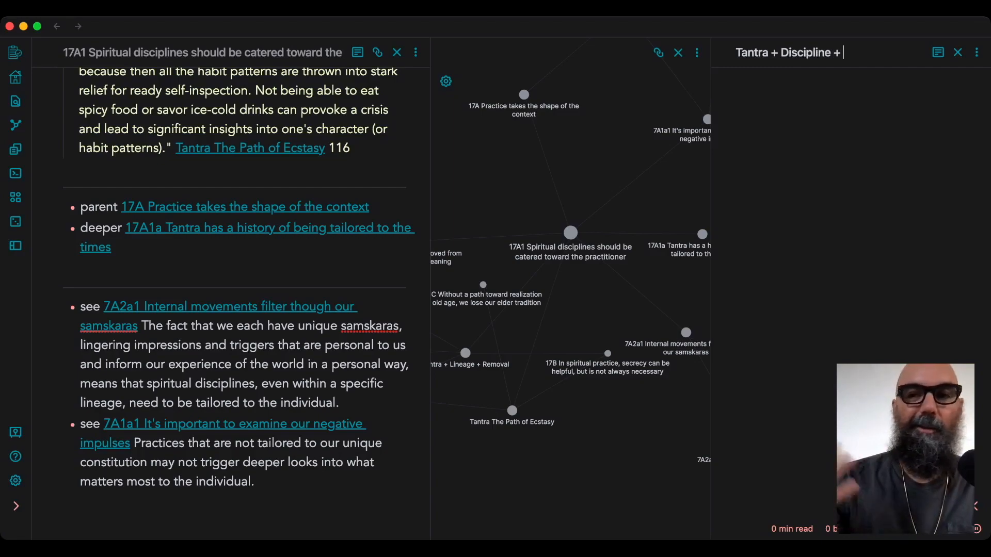
pyautogui.write('Lineage')
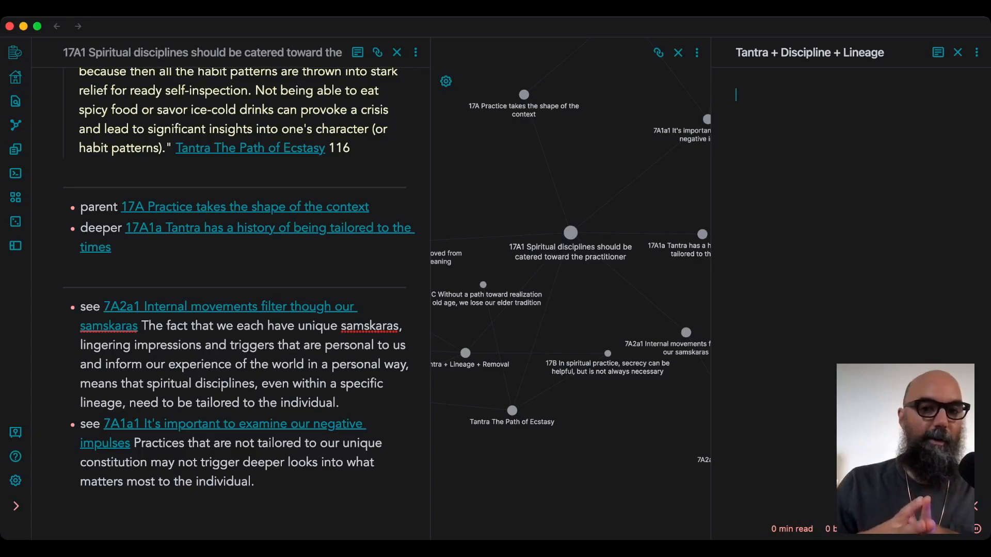
# - Link the notes "17A1 Spiritual disciplines should be catered toward the practitioner" and "17A Practice takes the shape of the context" on separate lines
pyautogui.write('[[spiritual dis')
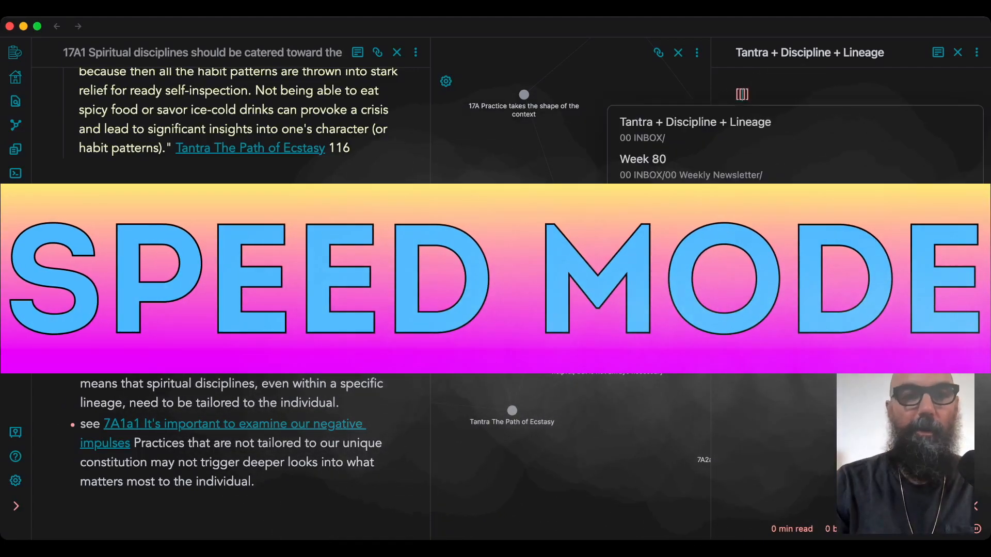
pyautogui.press('Return')
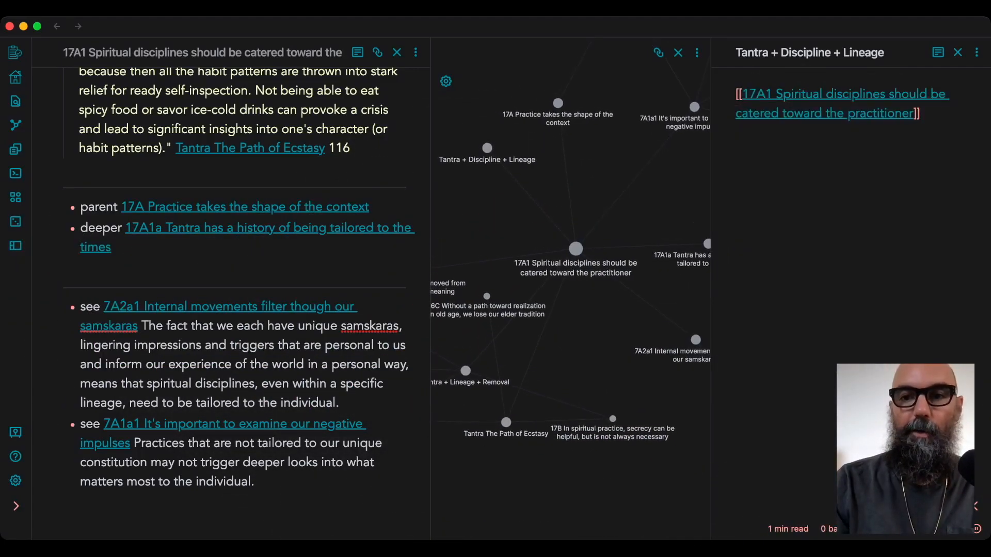
pyautogui.press('Return')
pyautogui.write('[[practice tak')
pyautogui.press('Return')
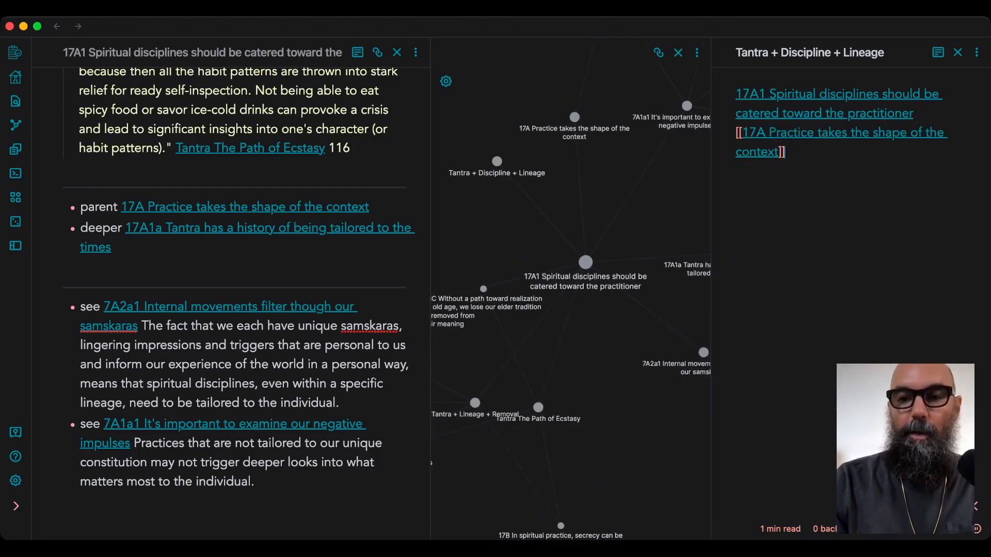
# - Insert another link to "17A Practice takes the shape of the context" on a new line
pyautogui.press('Return')
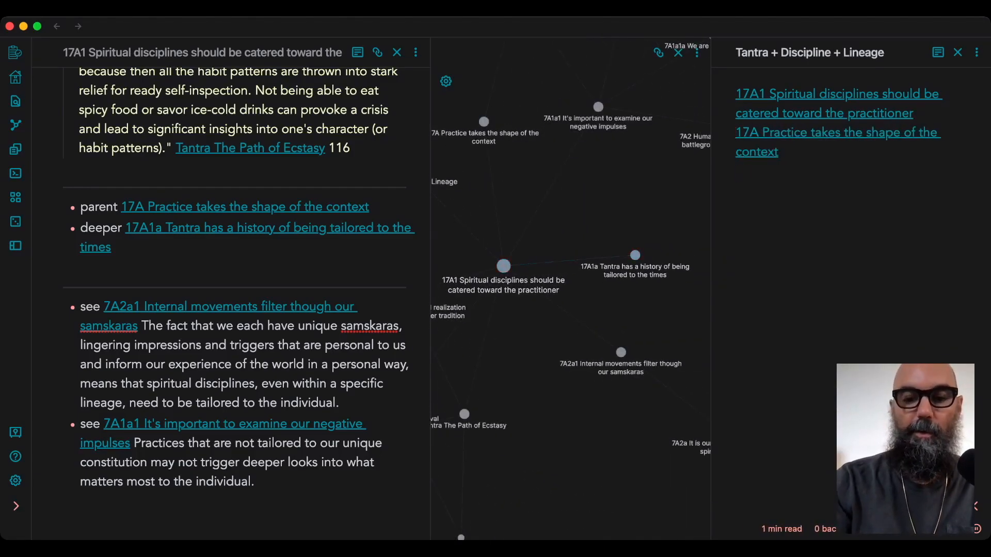
pyautogui.write('[[pra')
pyautogui.press('Return')
# - Add links to "4G New methodologies are branded personal systems" and "8B The opposition is often coopted by the dominant narrative", separated by blank lines
pyautogui.press('Return')
pyautogui.press('Return')
pyautogui.write('[[4g')
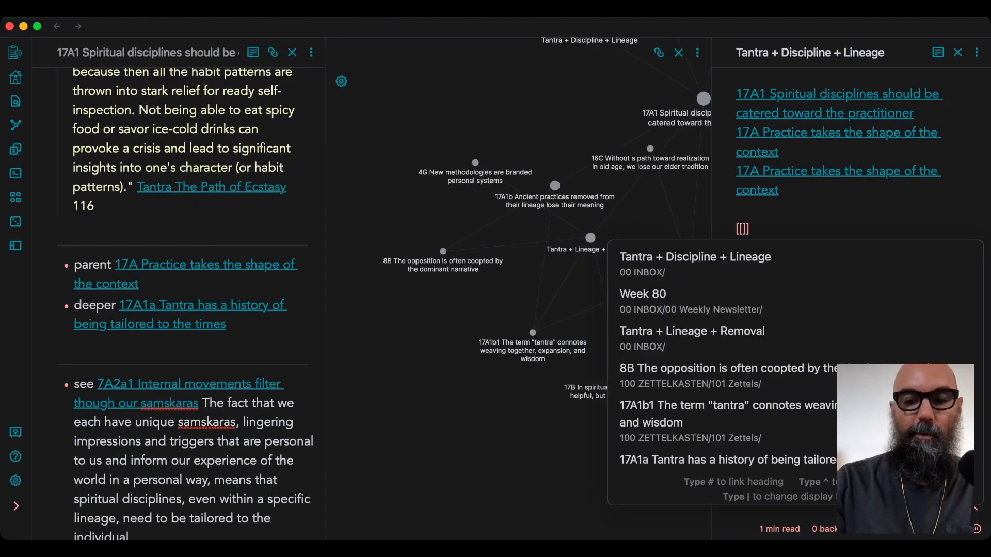
pyautogui.press('Return')
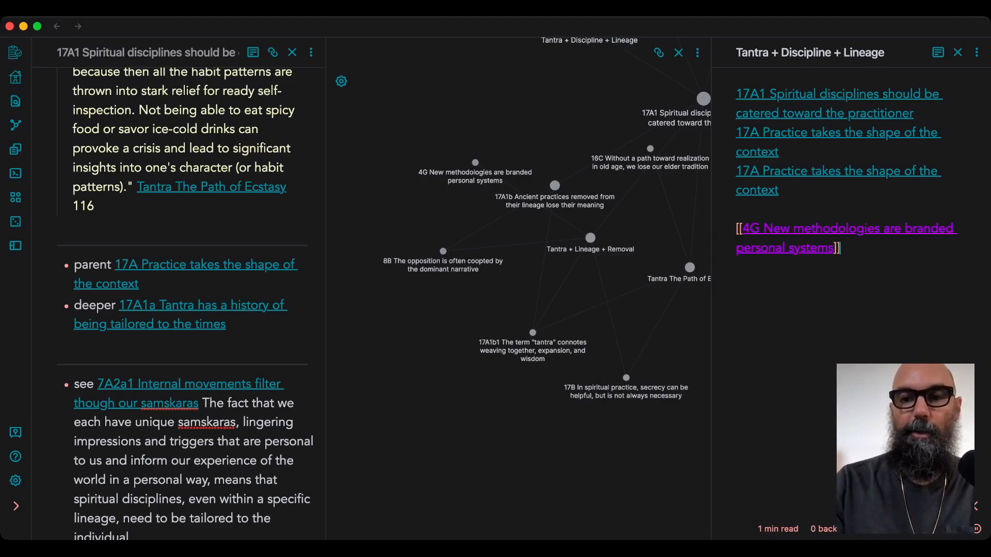
pyautogui.press('Return')
pyautogui.press('Return')
pyautogui.write('[[8b')
pyautogui.press('Return')
# - Insert links to 17A1b1 on the term "tantra" and 17B on secrecy below the 17A links, and to 17A1b on ancient practices above 8B
pyautogui.click(779, 190)
pyautogui.press('Return')
pyautogui.write('[[the term')
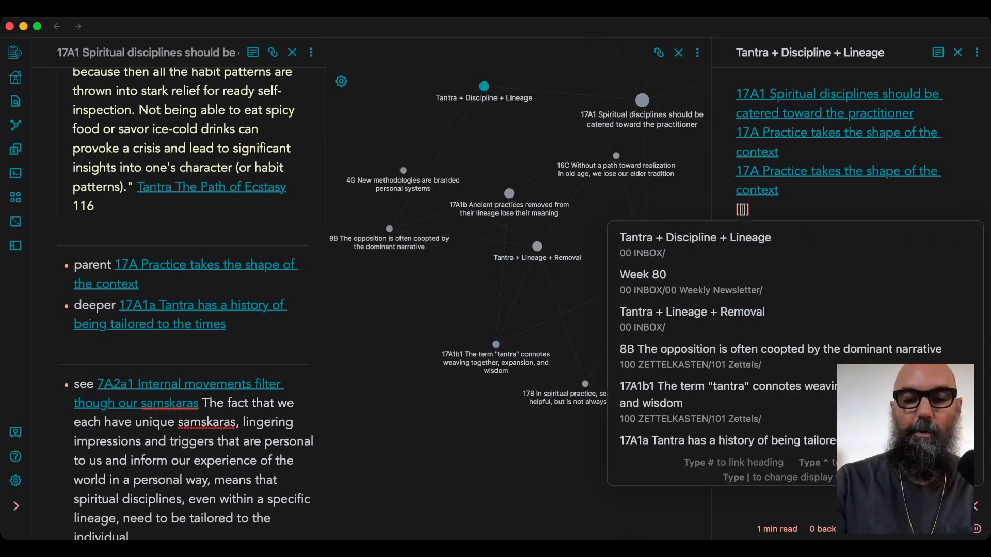
pyautogui.press('Return')
pyautogui.press('Return')
pyautogui.write('[[17b')
pyautogui.press('Return')
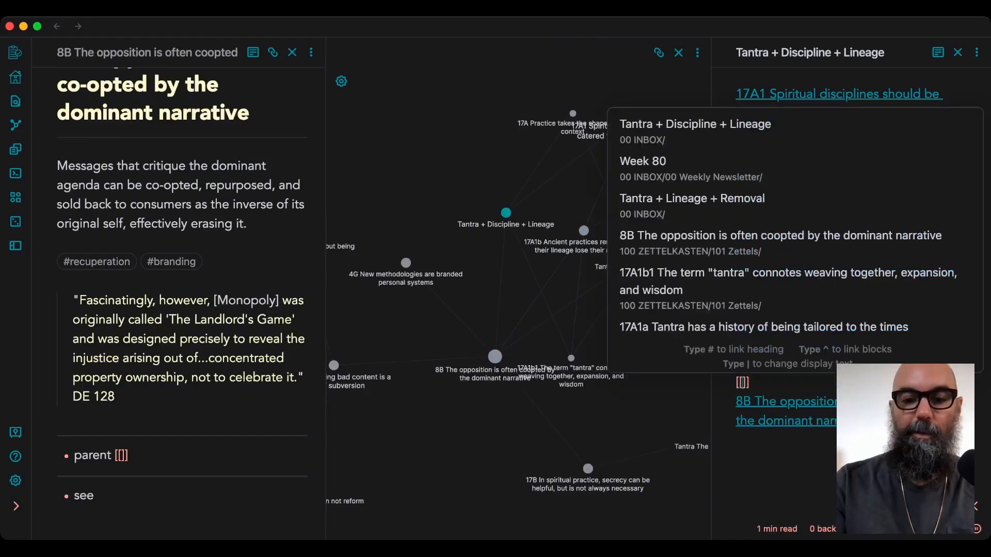
pyautogui.write('ancient pr')
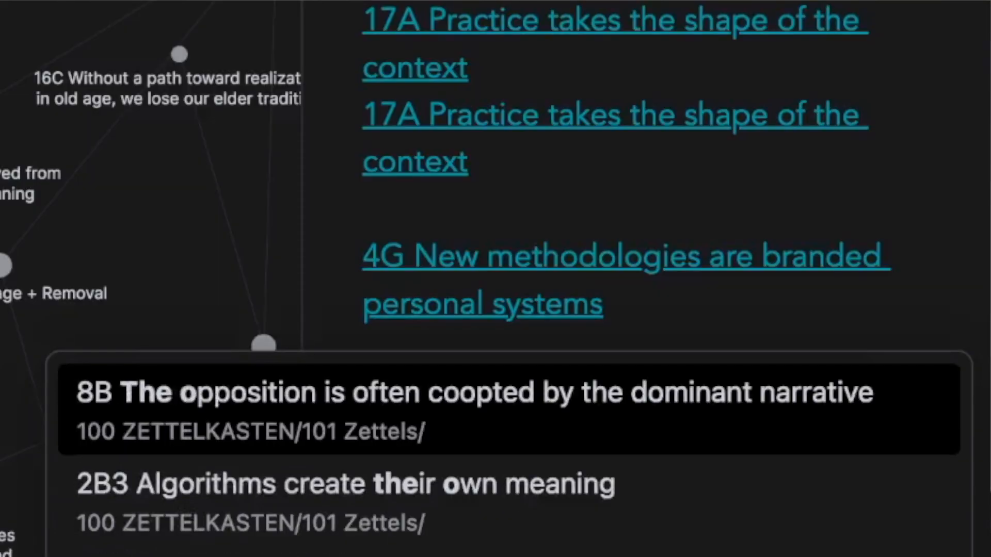
pyautogui.press('Return')
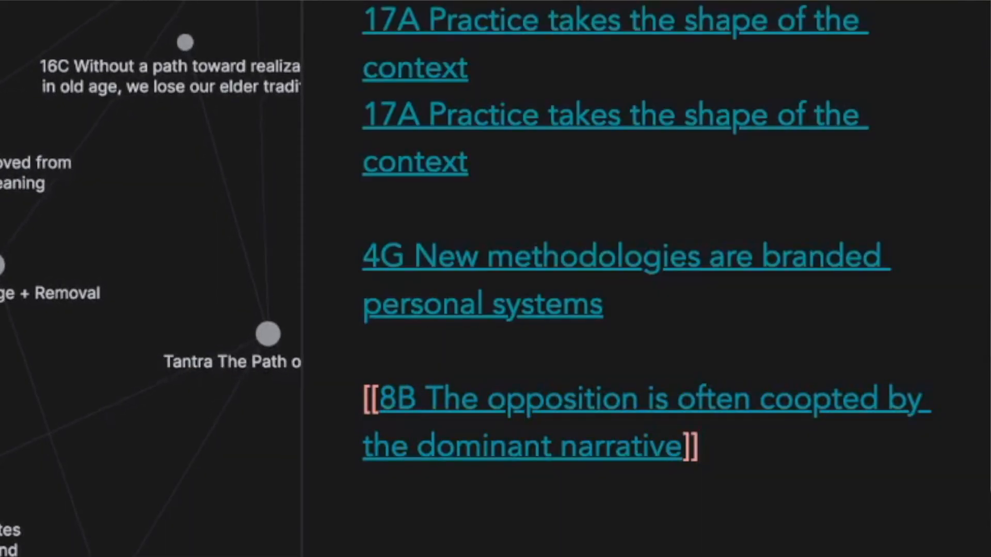
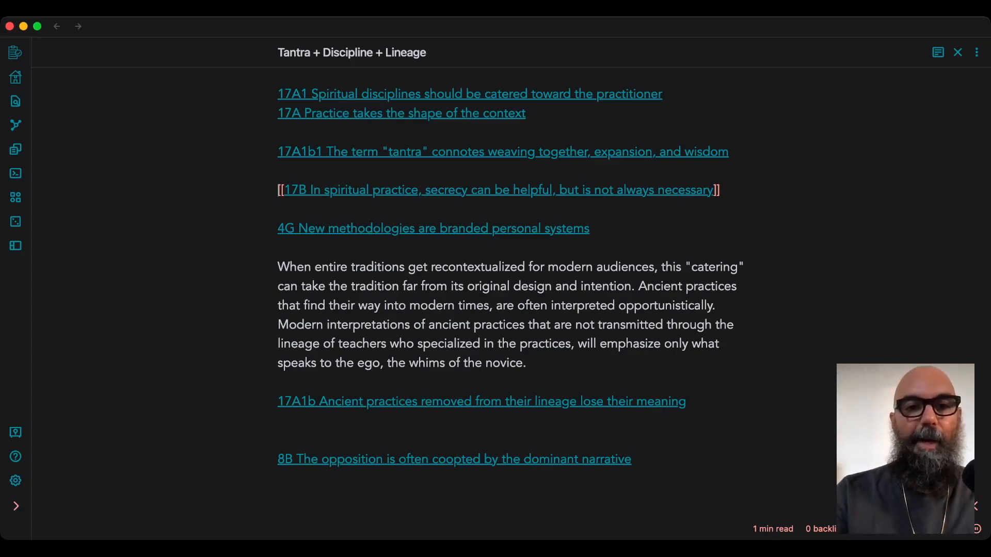
# - Move the 17A link above the 17A1 link and insert three blank lines between them
pyautogui.click(278, 114)
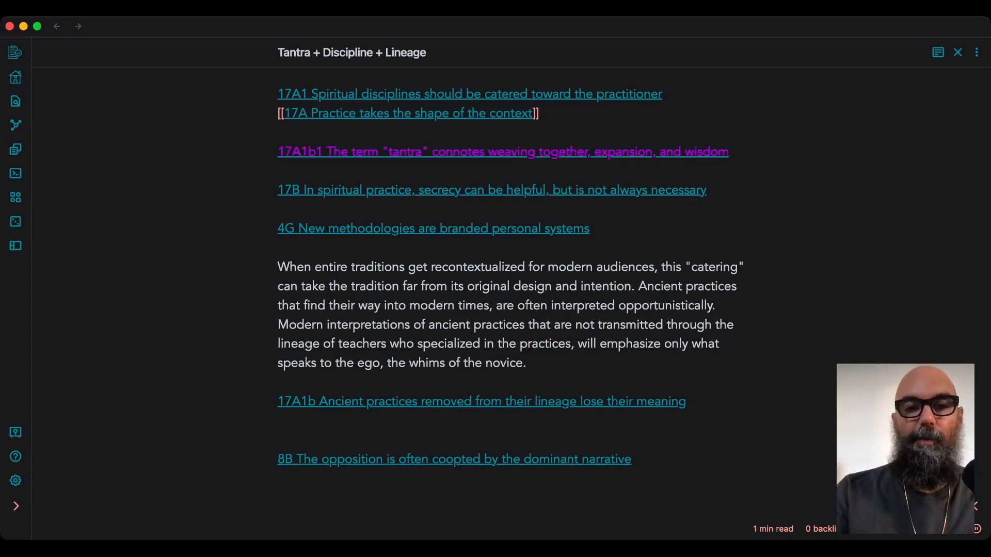
pyautogui.press('super+shift+Up')
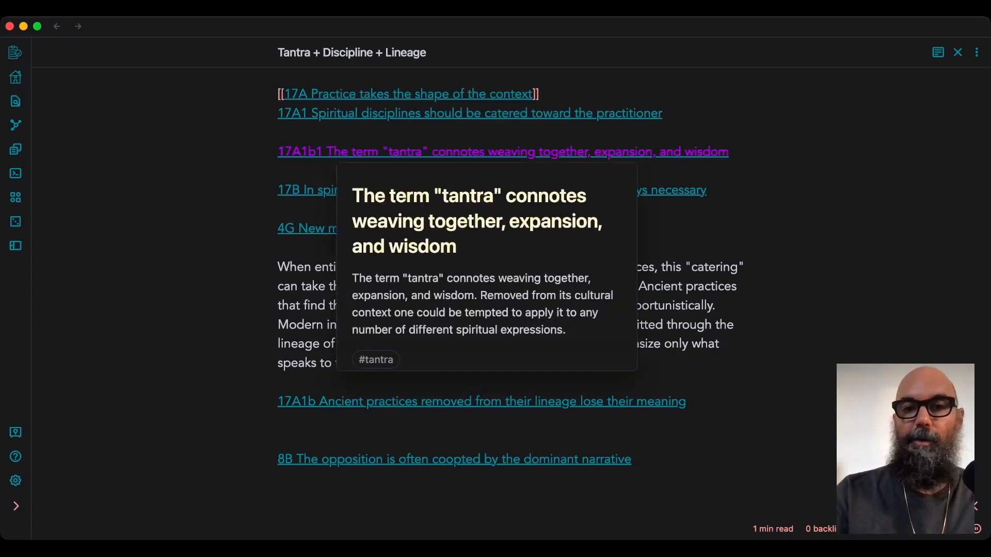
pyautogui.press('Down')
pyautogui.press('Return')
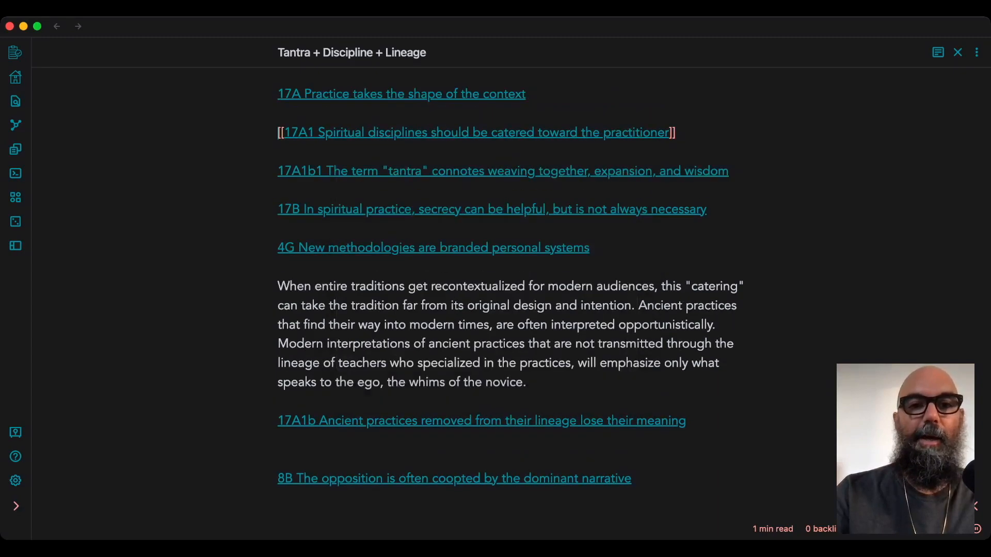
pyautogui.press('Return')
pyautogui.press('Return')
pyautogui.press('Up')
pyautogui.press('Up')
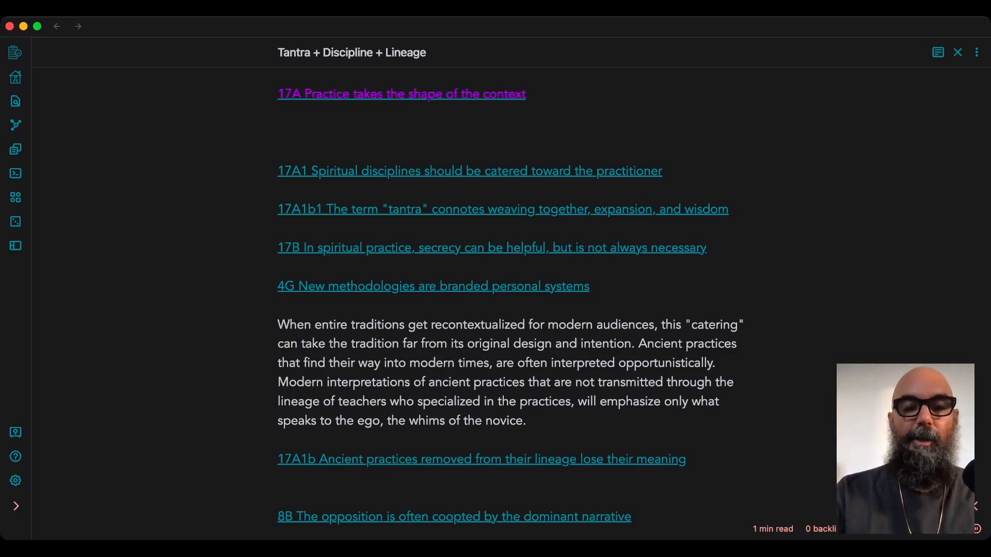
# - Open the note "17A Practice takes the shape of the context" beside the outline and read through its text
pyautogui.keyDown('super'); pyautogui.click(401, 94); pyautogui.keyUp('super')
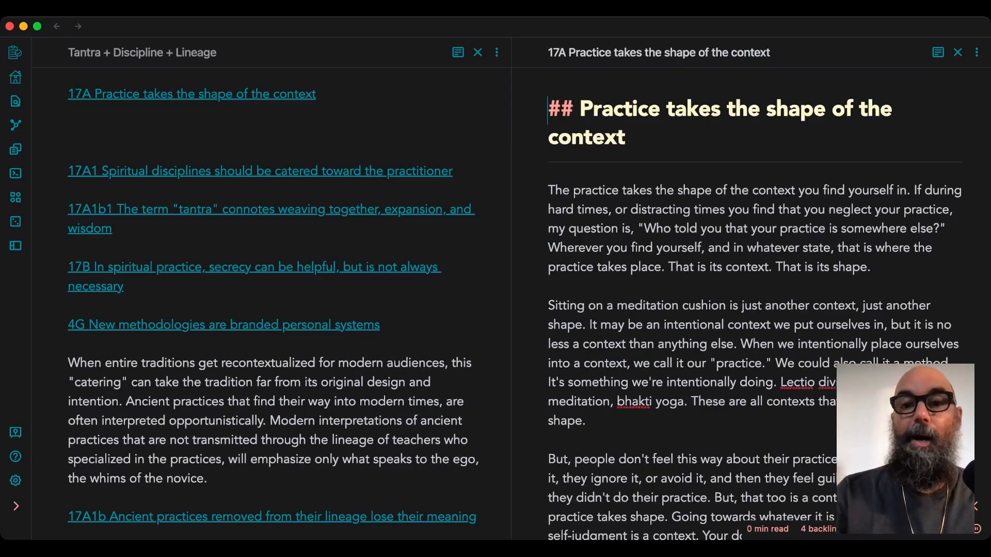
pyautogui.scroll(-5, 754, 303)
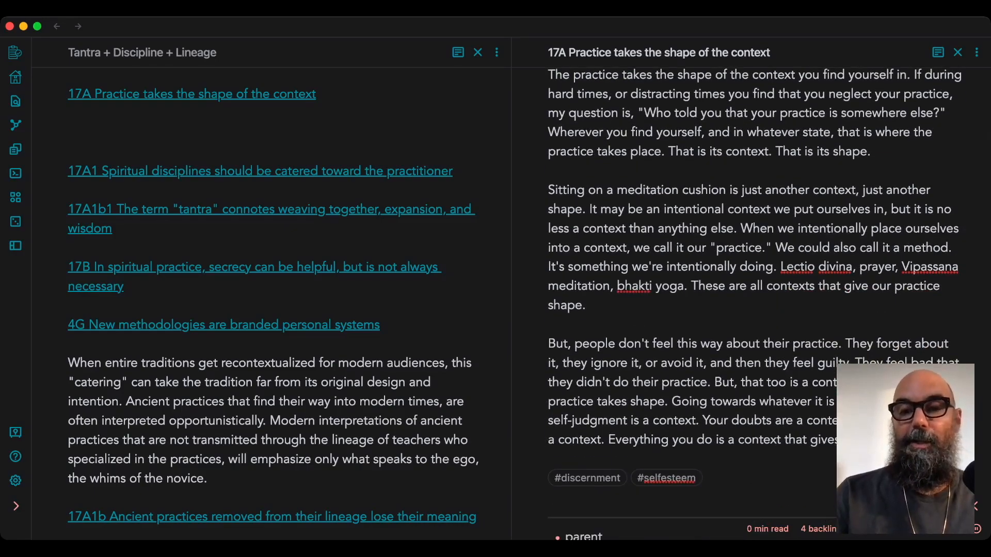
pyautogui.scroll(3, 753, 304)
pyautogui.scroll(-2, 754, 304)
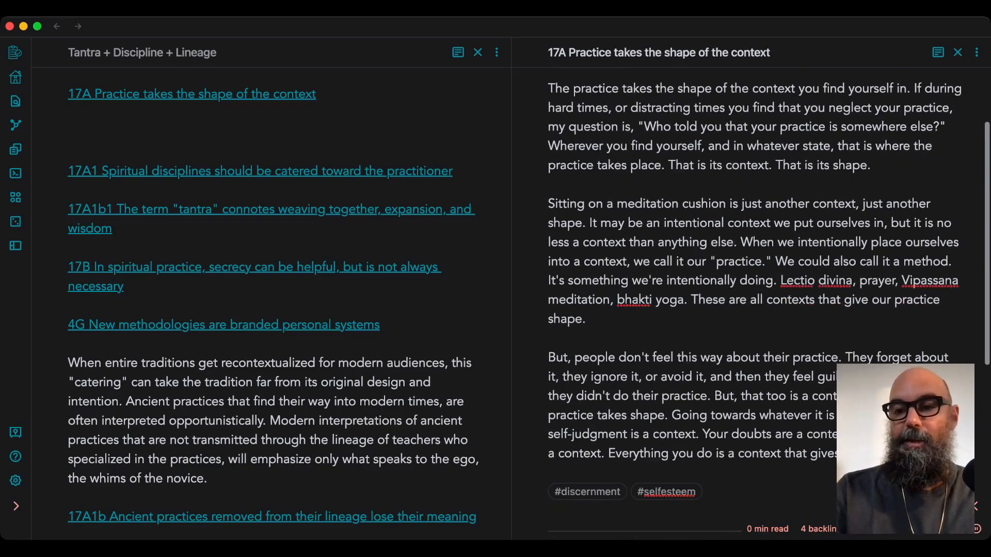
pyautogui.scroll(3, 753, 304)
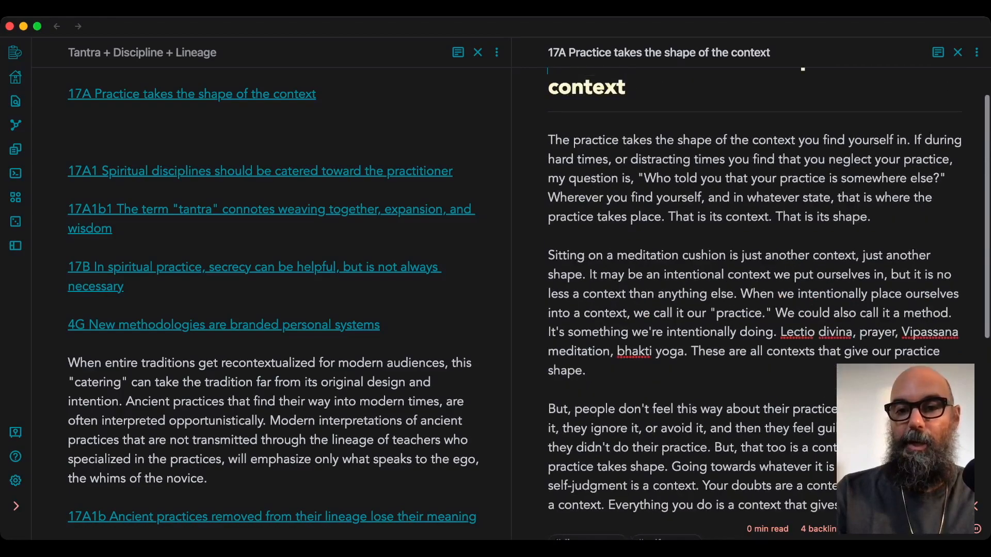
pyautogui.scroll(-1, 754, 303)
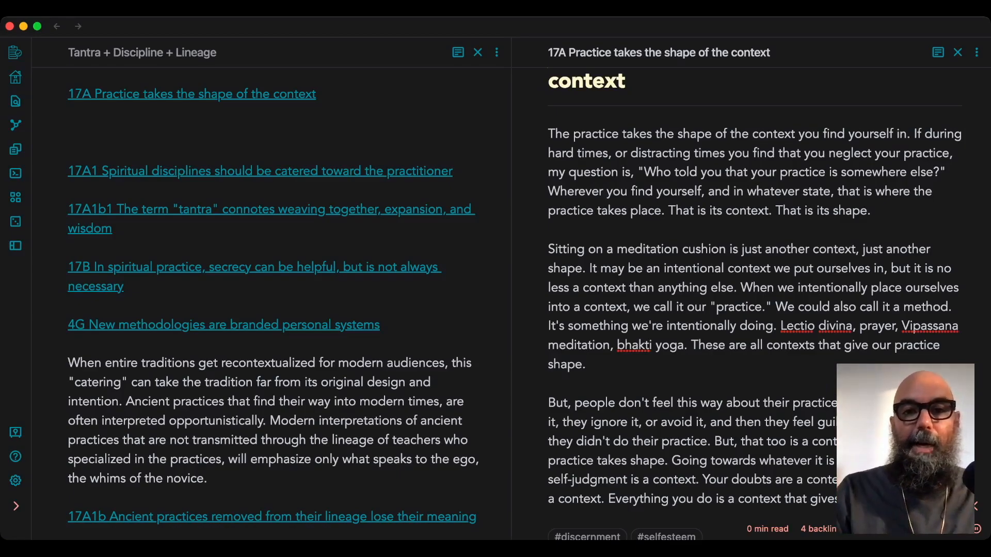
pyautogui.scroll(-2, 749, 259)
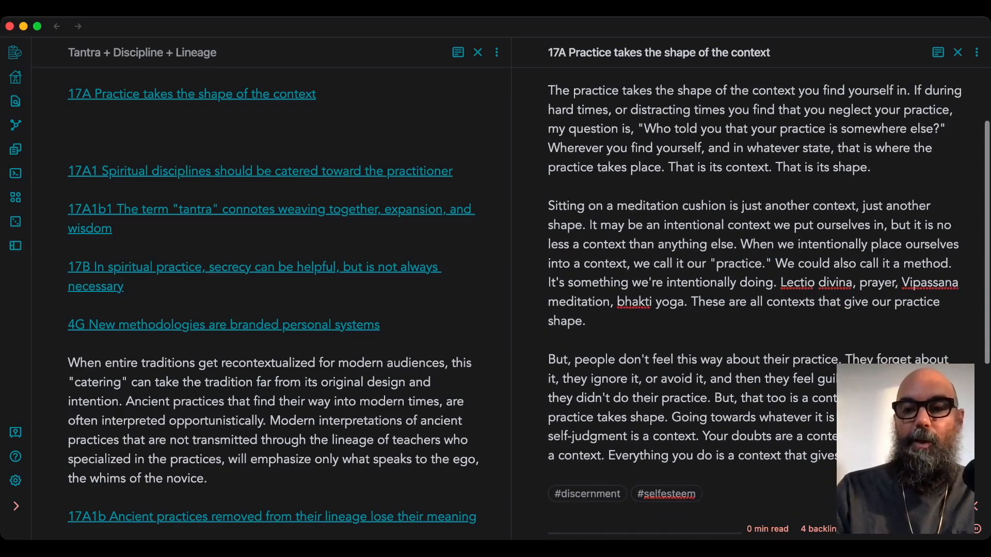
# - Copy all three body paragraphs of the 17A note into the draft beneath the 17A link
pyautogui.moveTo(723, 464); pyautogui.dragTo(548, 90)
pyautogui.press('super+c')
pyautogui.scroll(-1, 548, 91)
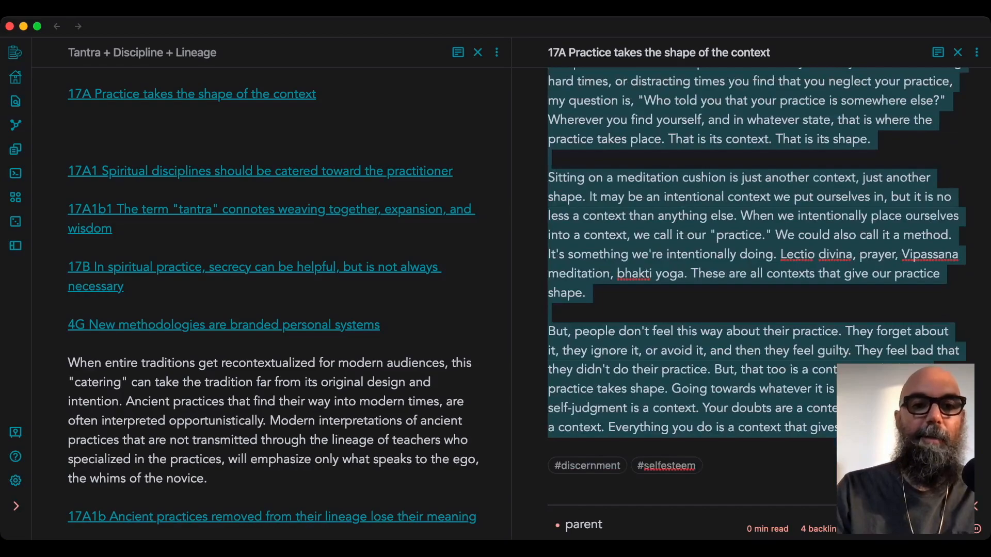
pyautogui.click(68, 113)
pyautogui.press('Return')
pyautogui.press('super+v')
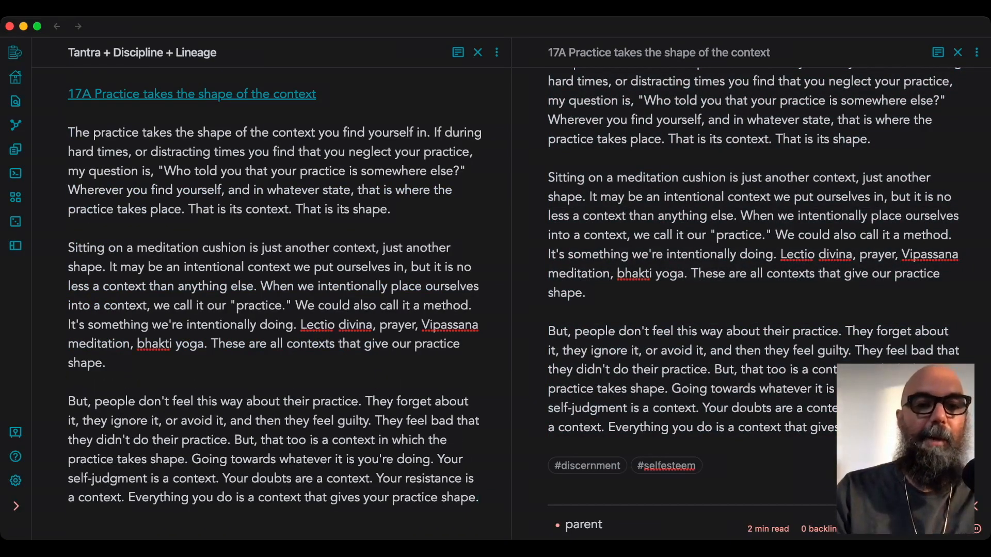
# - Open the linked note "17A1 Spiritual disciplines should be catered toward the practitioner" beside the draft and close the 17A note
pyautogui.scroll(-7, 290, 302)
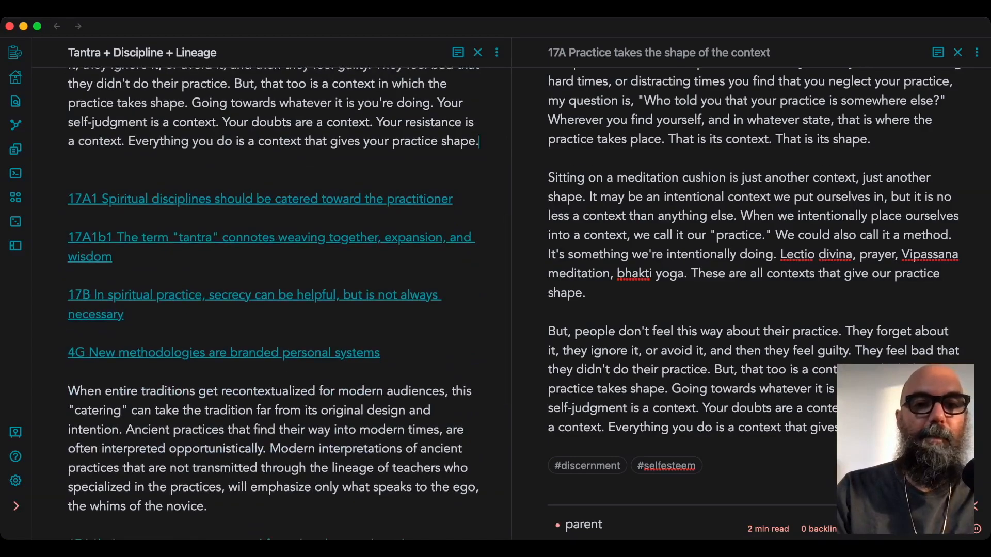
pyautogui.keyDown('super'); pyautogui.click(310, 199); pyautogui.keyUp('super')
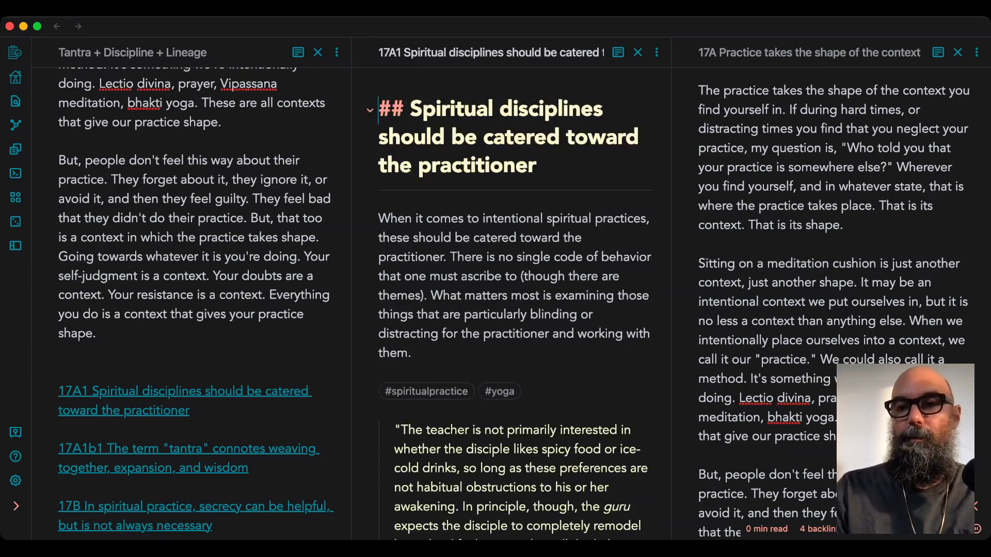
pyautogui.click(958, 52)
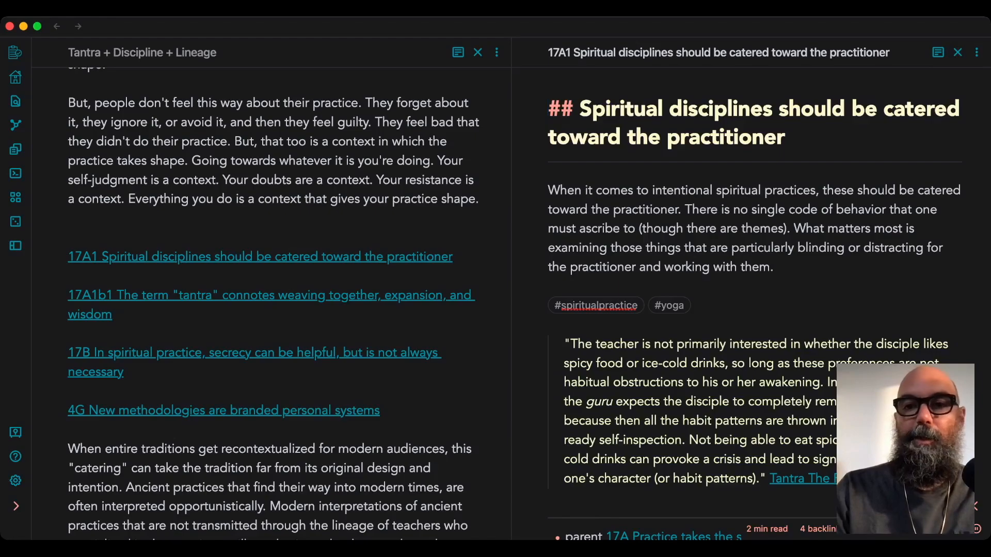
# - Copy the 17A1 note's body paragraph, without tags or quote, beneath its link in the draft, with blank lines around it
pyautogui.moveTo(777, 267); pyautogui.dragTo(548, 189)
pyautogui.press('super+c')
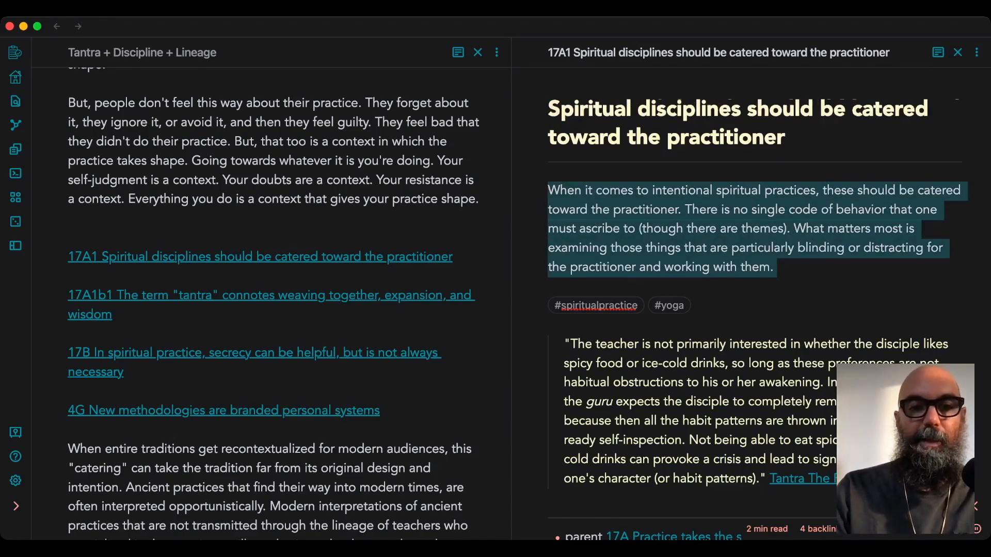
pyautogui.click(68, 277)
pyautogui.press('Return')
pyautogui.press('Return')
pyautogui.press('Up')
pyautogui.press('super+v')
pyautogui.scroll(-4, 289, 310)
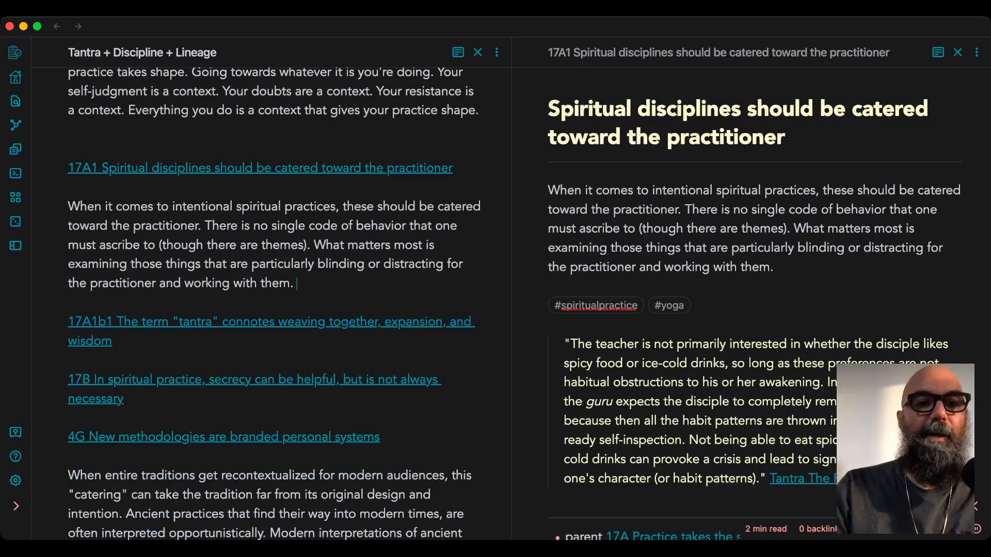
# - Review the draft so far, open the linked note 17A1b1 on the term "tantra" beside it, and close the 17A1 note
pyautogui.scroll(8, 289, 303)
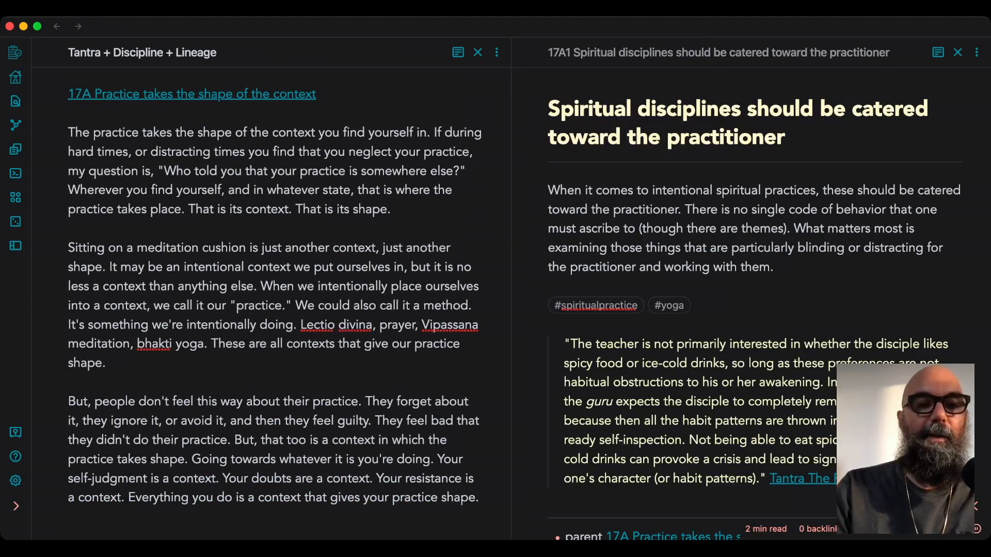
pyautogui.scroll(-7, 289, 304)
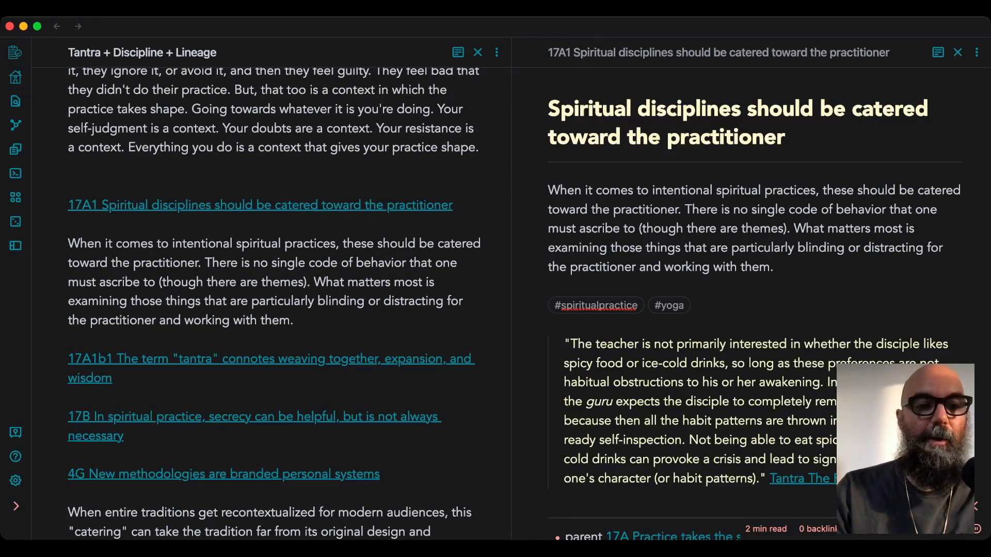
pyautogui.scroll(-2, 403, 264)
pyautogui.click(402, 263)
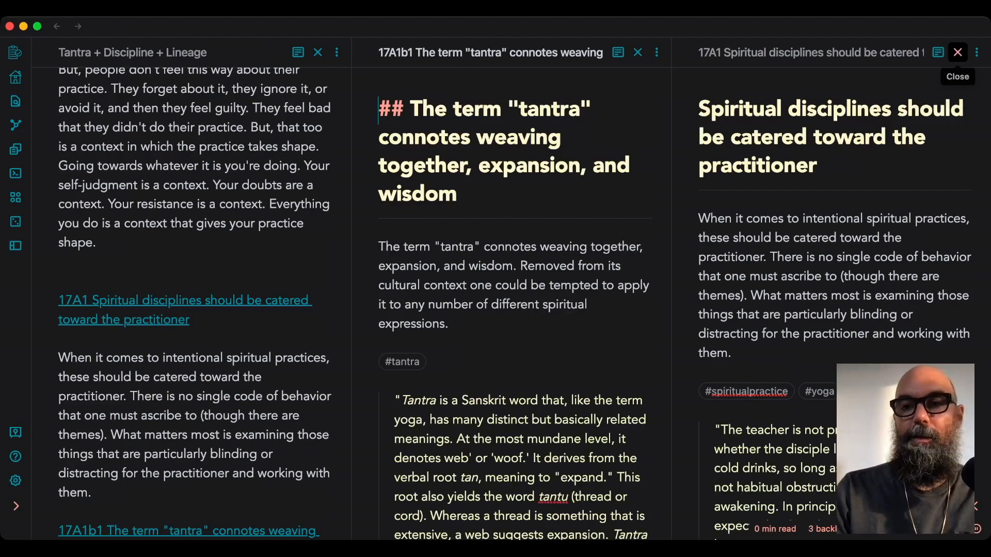
pyautogui.click(958, 52)
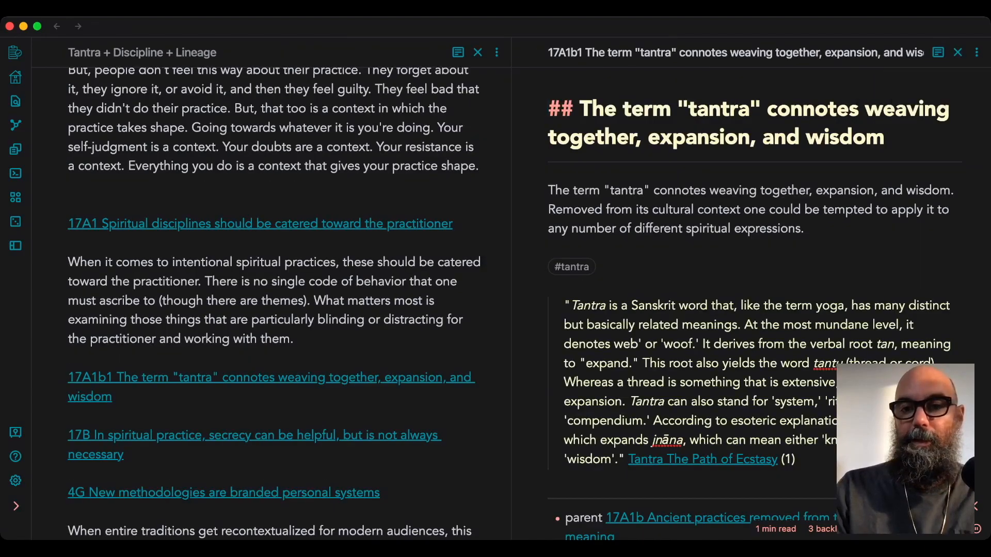
# - Copy the 17A1b1 note's opening paragraph on the meaning of "tantra" beneath its link in the draft
pyautogui.moveTo(804, 229); pyautogui.dragTo(549, 190)
pyautogui.hotkey('ctrl', 'c')
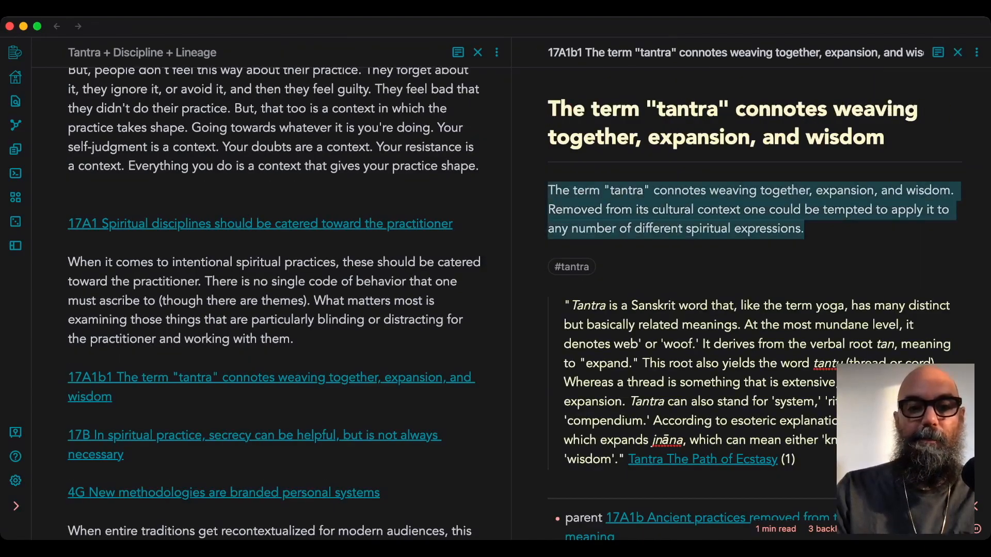
pyautogui.click(124, 397)
pyautogui.press('Return')
pyautogui.press('Return')
pyautogui.hotkey('ctrl', 'v')
# - Open the linked note 17B on secrecy in place of the 17A1b1 note and read its body paragraph
pyautogui.scroll(-3, 274, 309)
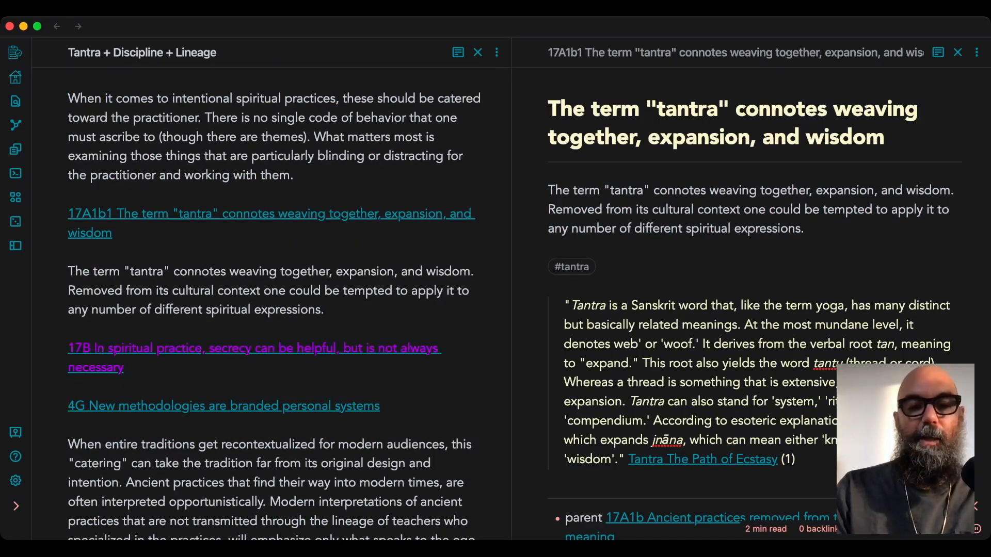
pyautogui.keyDown('super'); pyautogui.click(155, 349); pyautogui.keyUp('super')
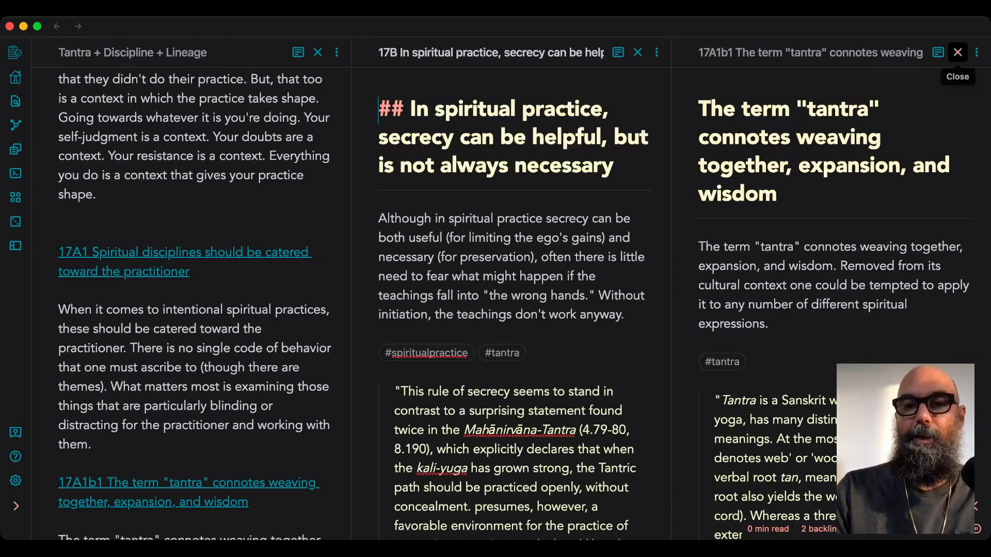
pyautogui.click(958, 53)
pyautogui.moveTo(843, 249); pyautogui.dragTo(672, 248)
pyautogui.click(672, 248)
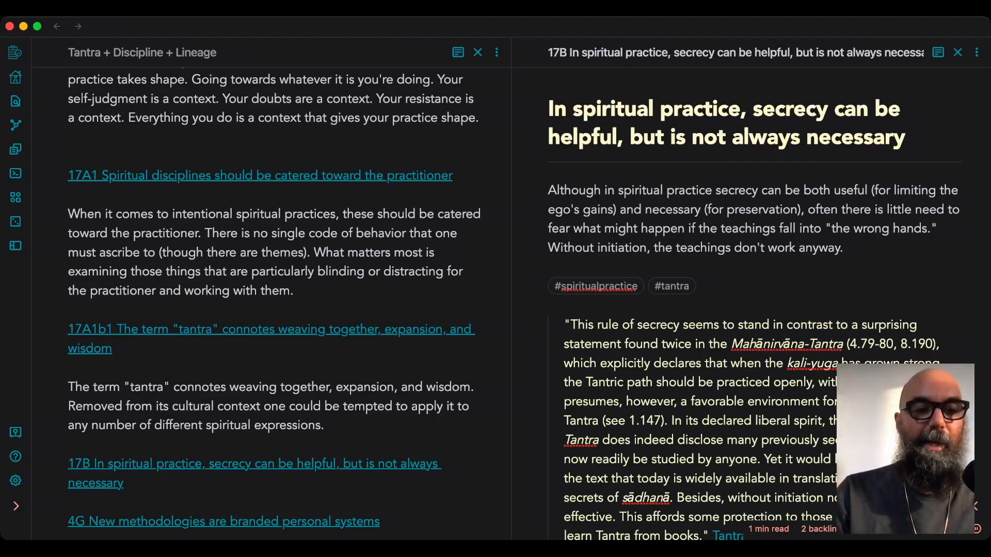
# - Move the 17B link from above the 4G link to the end of the draft, one blank line below the 8B link
pyautogui.scroll(-5, 282, 304)
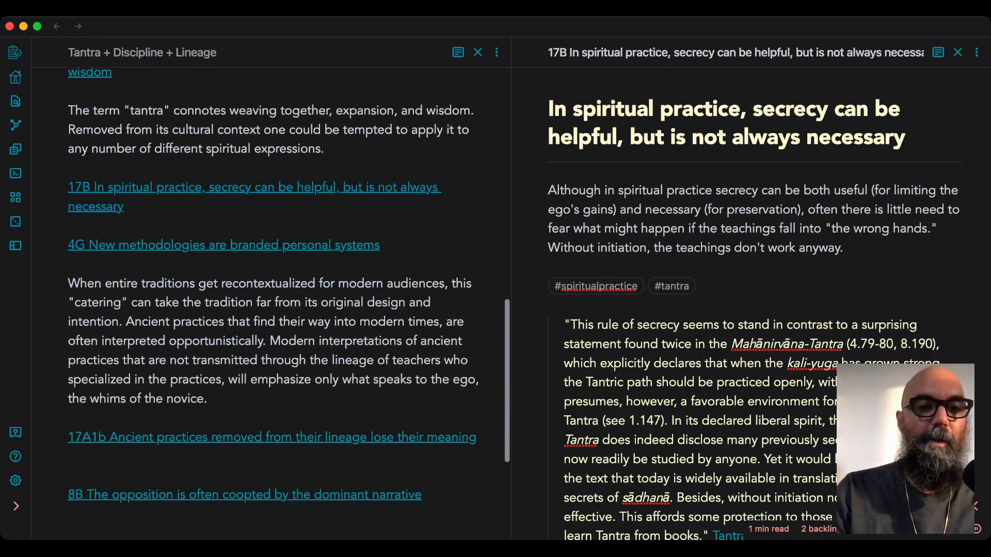
pyautogui.moveTo(129, 207); pyautogui.dragTo(67, 187)
pyautogui.press('super+x')
pyautogui.press('BackSpace')
pyautogui.press('BackSpace')
pyautogui.scroll(-3, 274, 304)
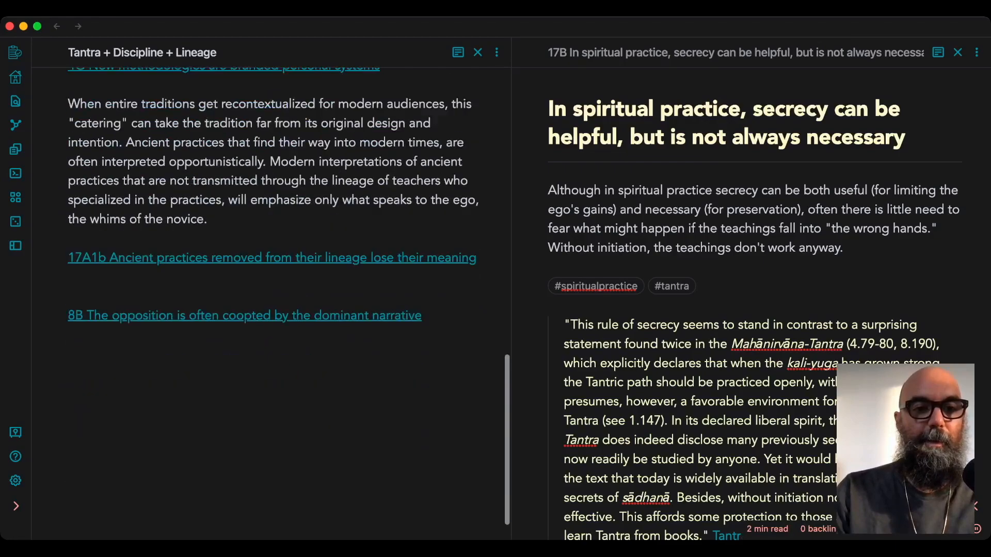
pyautogui.press('Down')
pyautogui.press('Down')
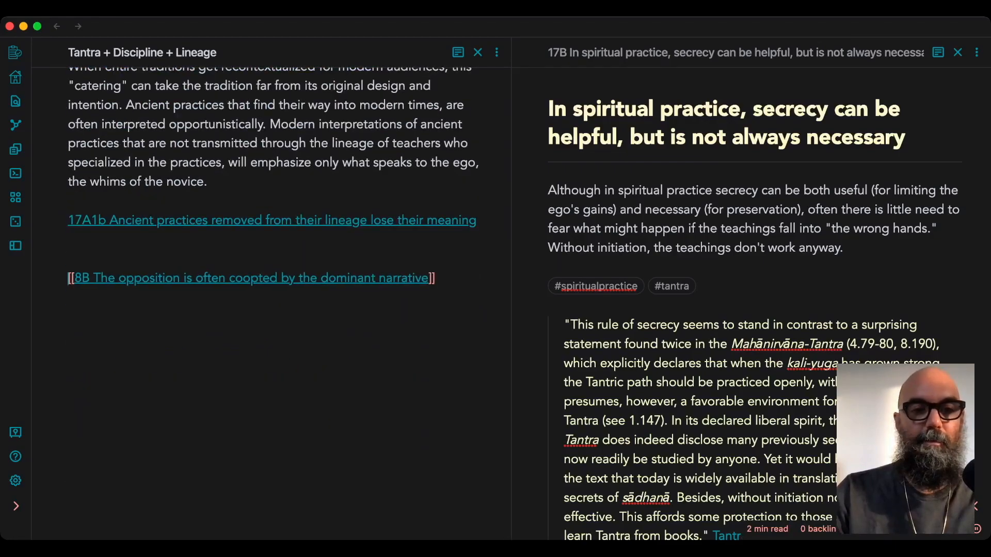
pyautogui.press('Return')
pyautogui.press('Return')
pyautogui.press('super+v')
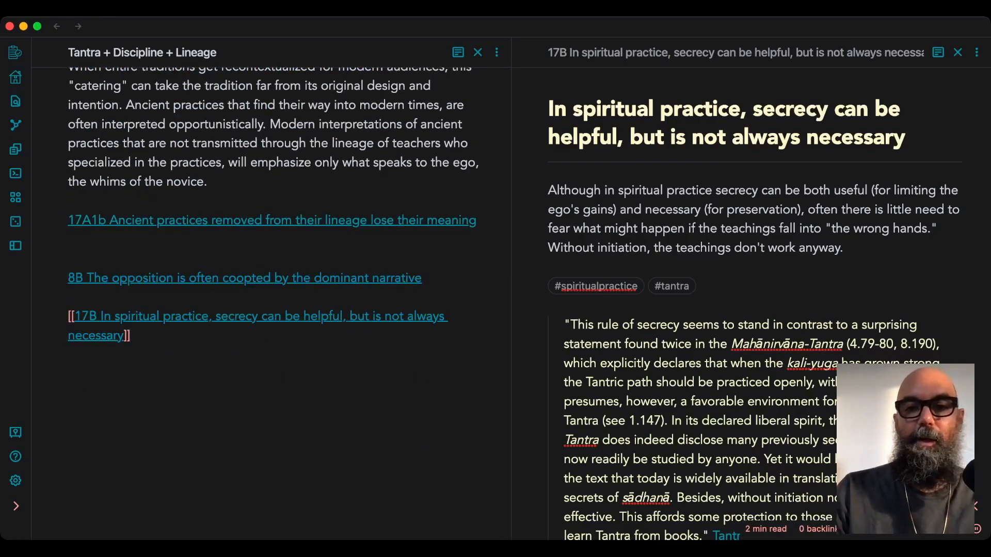
# - Copy the 17B note's paragraph on secrecy and initiation beneath its link at the end of the draft
pyautogui.moveTo(843, 248); pyautogui.dragTo(548, 190)
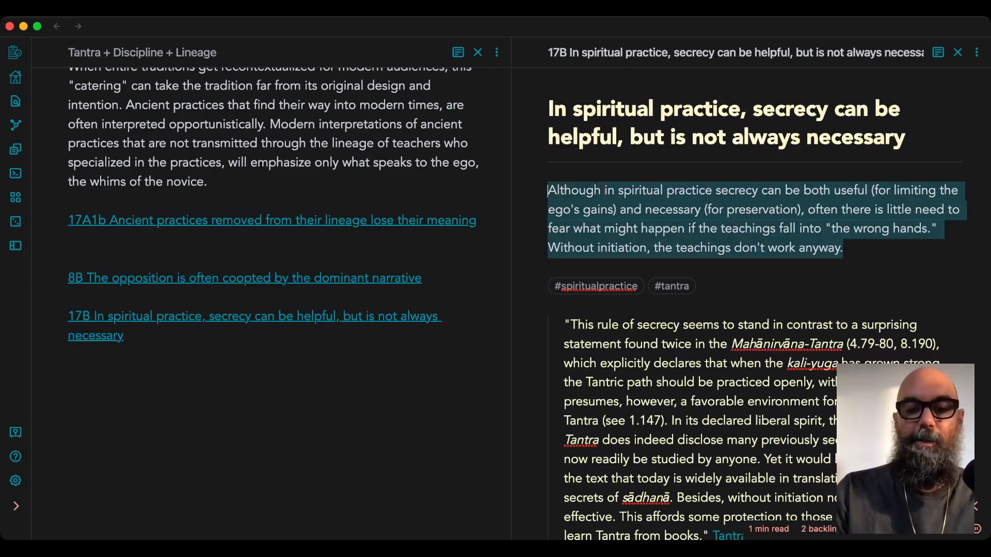
pyautogui.click(130, 335)
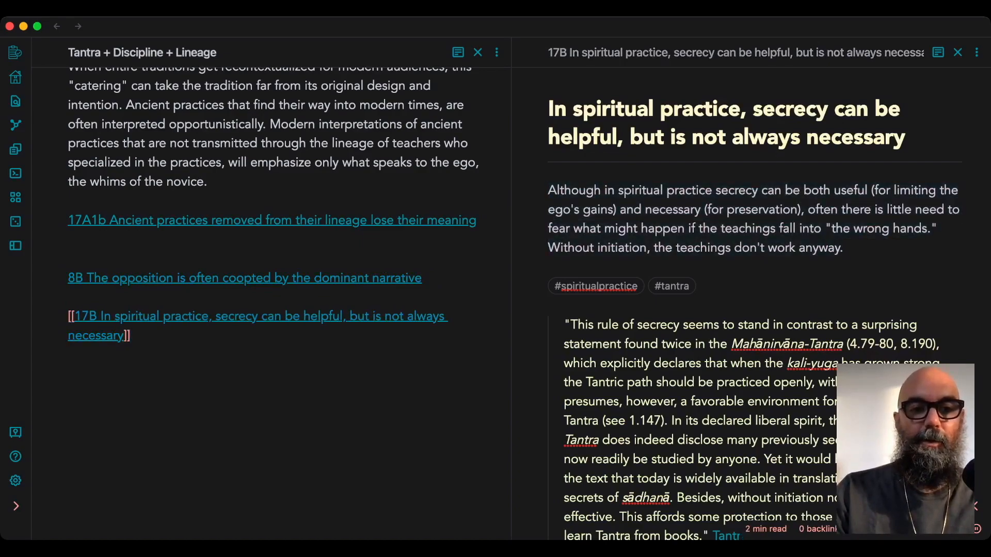
pyautogui.press('Return')
pyautogui.press('Return')
pyautogui.press('super+v')
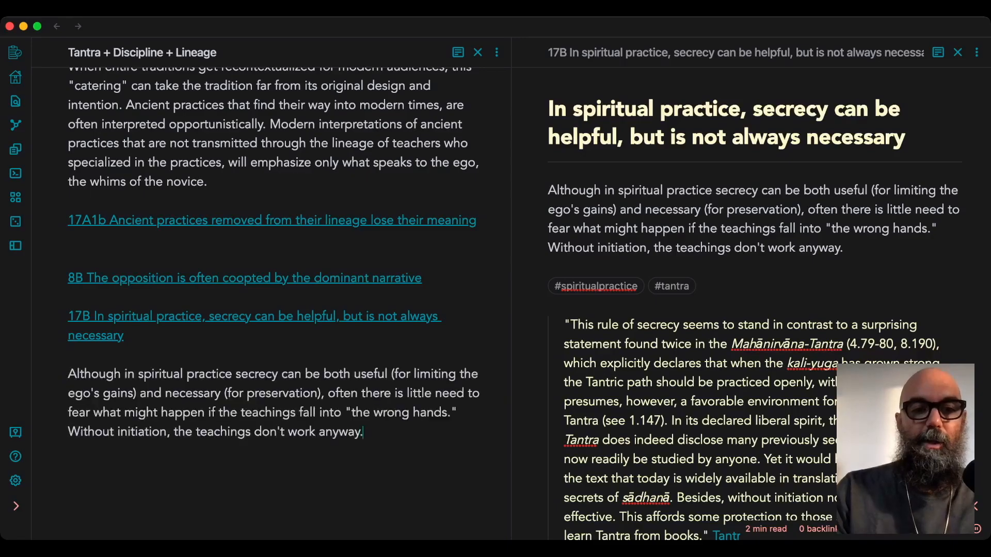
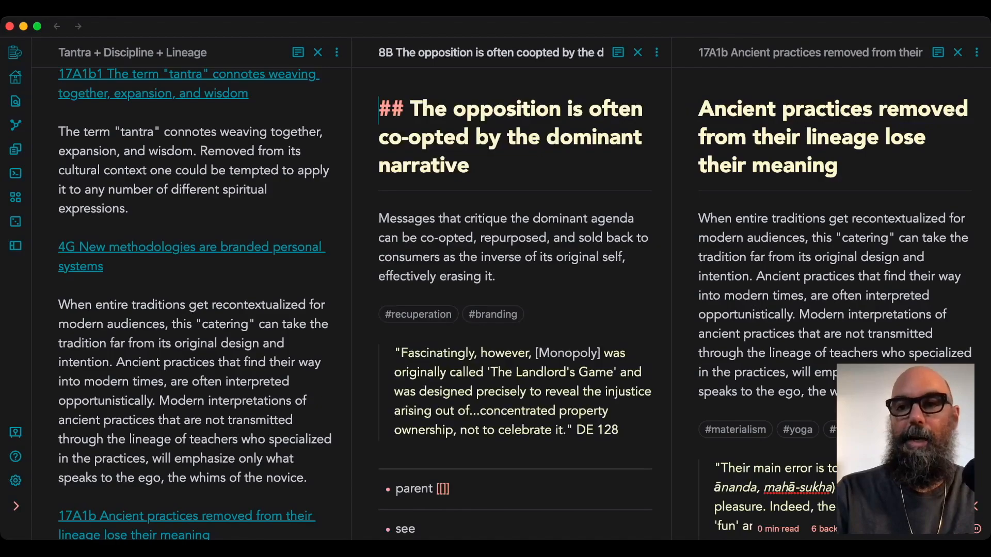
# - Copy the 8B note's body paragraph on co-opted messages beneath its link in the draft, and close the 8B note
pyautogui.moveTo(692, 229)
pyautogui.mouseDown()
pyautogui.moveTo(548, 210)
pyautogui.moveTo(547, 191)
pyautogui.mouseUp()
pyautogui.press('super+c')
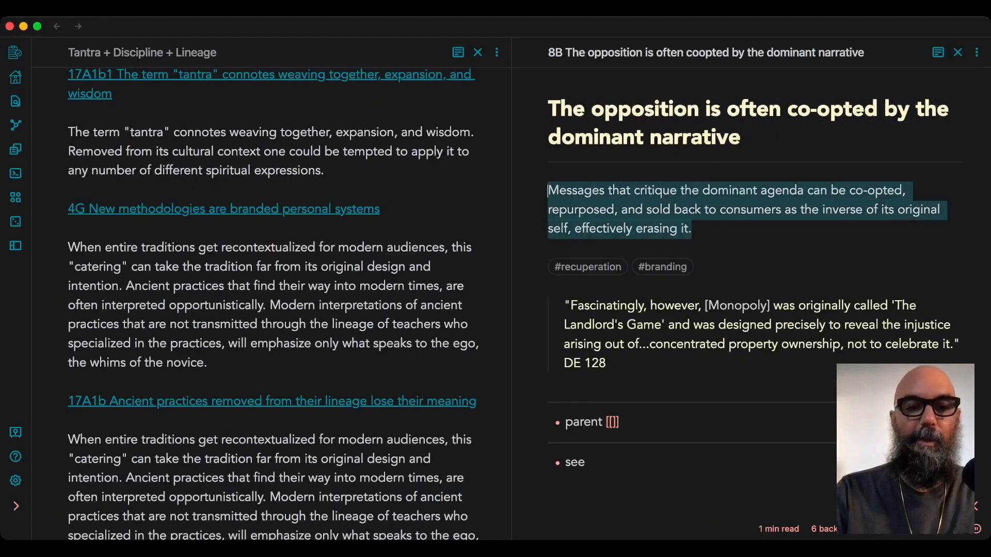
pyautogui.scroll(-6, 289, 325)
pyautogui.click(289, 320)
pyautogui.press('Return')
pyautogui.press('Return')
pyautogui.press('Up')
pyautogui.press('super+v')
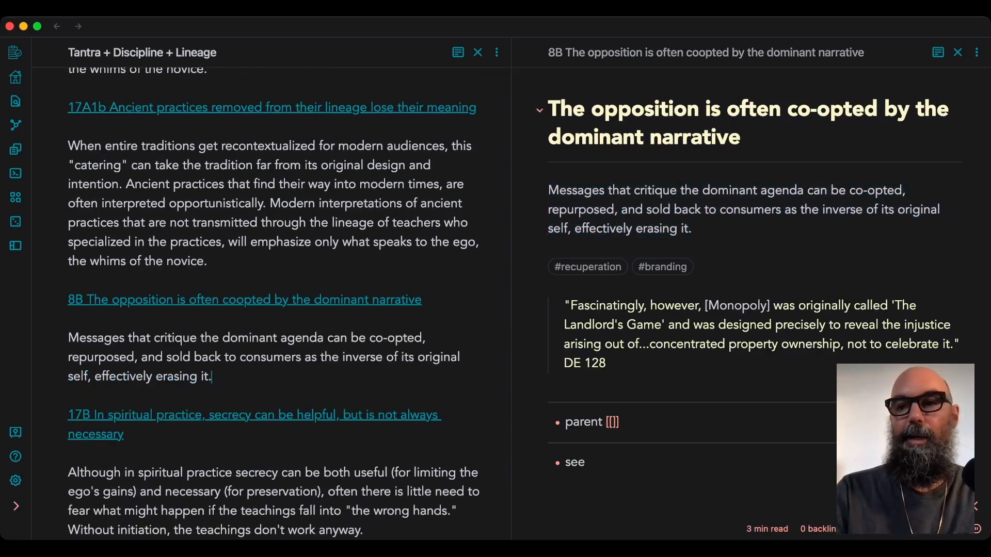
pyautogui.click(958, 52)
# - Read through the whole compiled draft, checking the order and flow of the copied note texts from 17A to 17B
pyautogui.scroll(15, 514, 289)
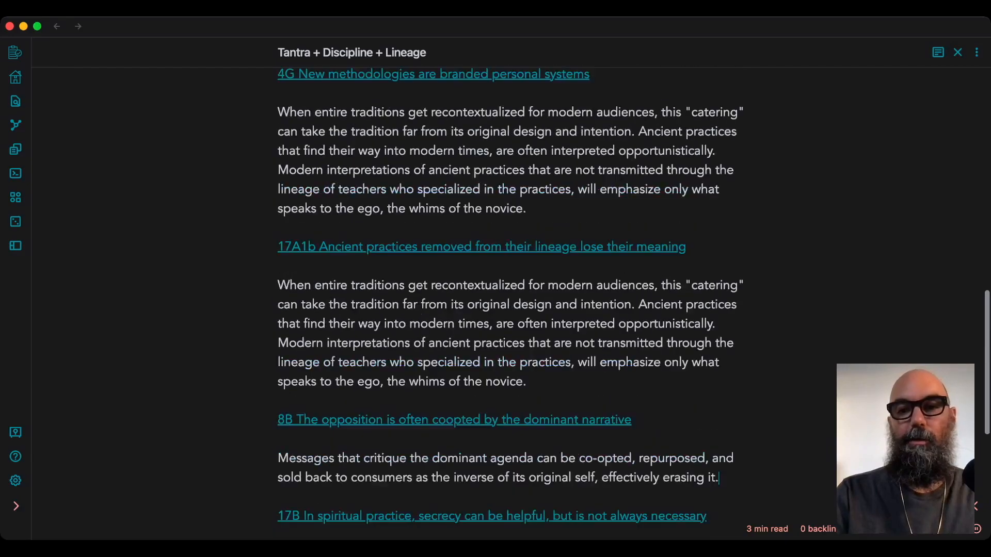
pyautogui.scroll(3, 514, 289)
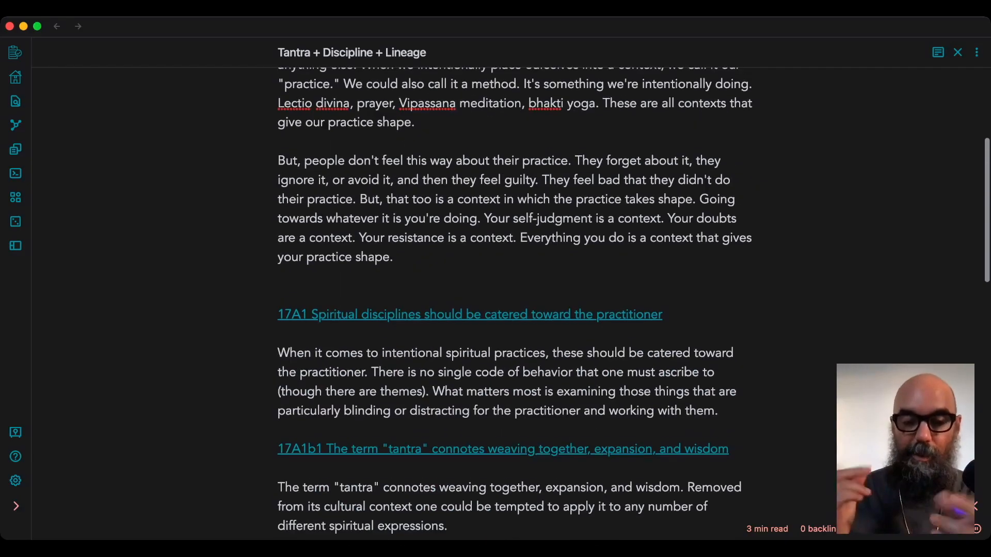
pyautogui.scroll(8, 514, 289)
pyautogui.scroll(-10, 514, 289)
pyautogui.scroll(-20, 514, 289)
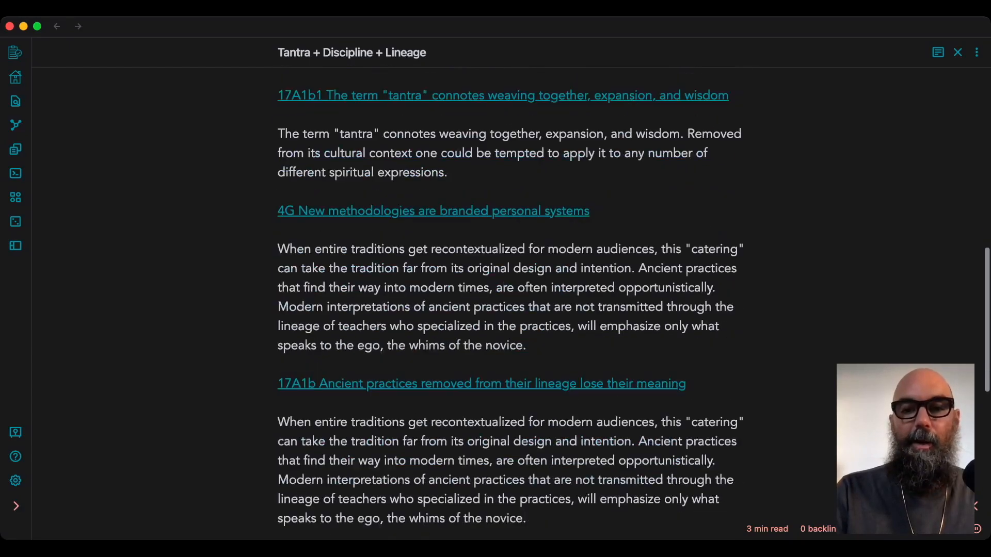
pyautogui.scroll(-1, 514, 289)
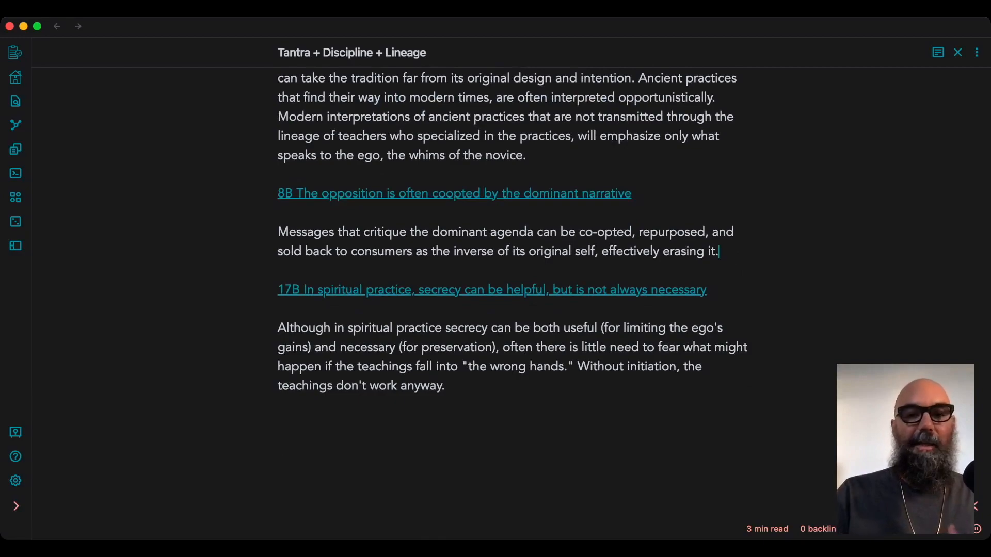
pyautogui.scroll(15, 514, 290)
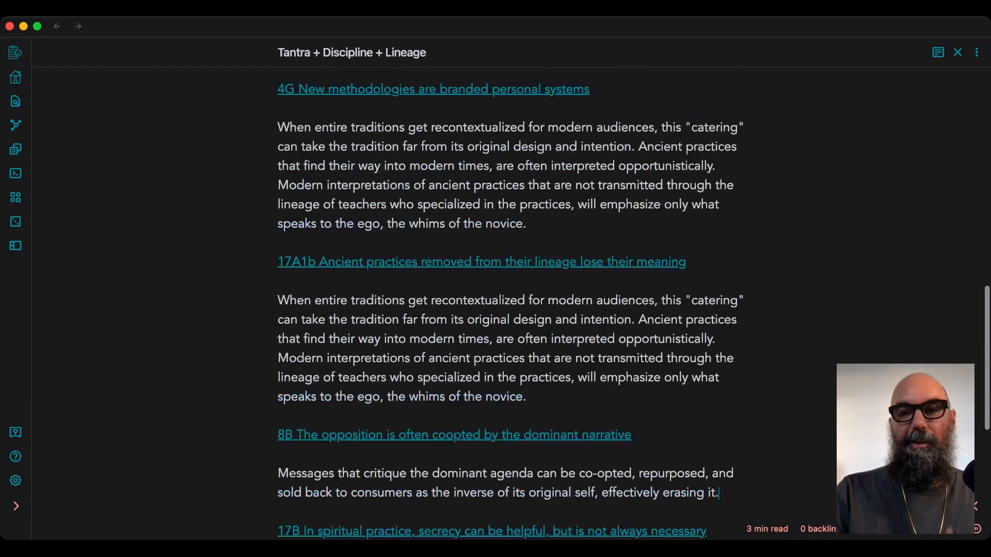
pyautogui.scroll(9, 514, 289)
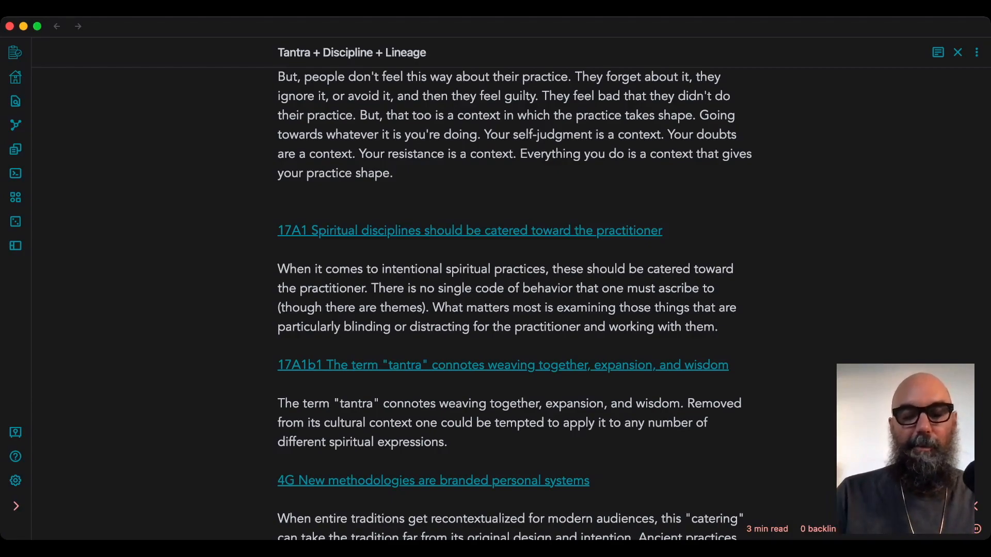
pyautogui.scroll(5, 517, 304)
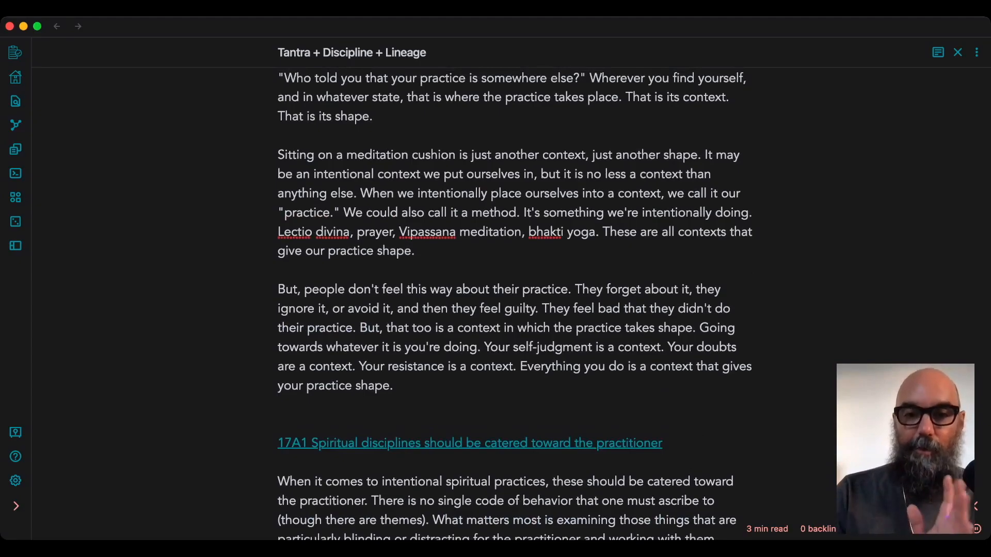
pyautogui.scroll(2, 516, 304)
pyautogui.scroll(-15, 516, 304)
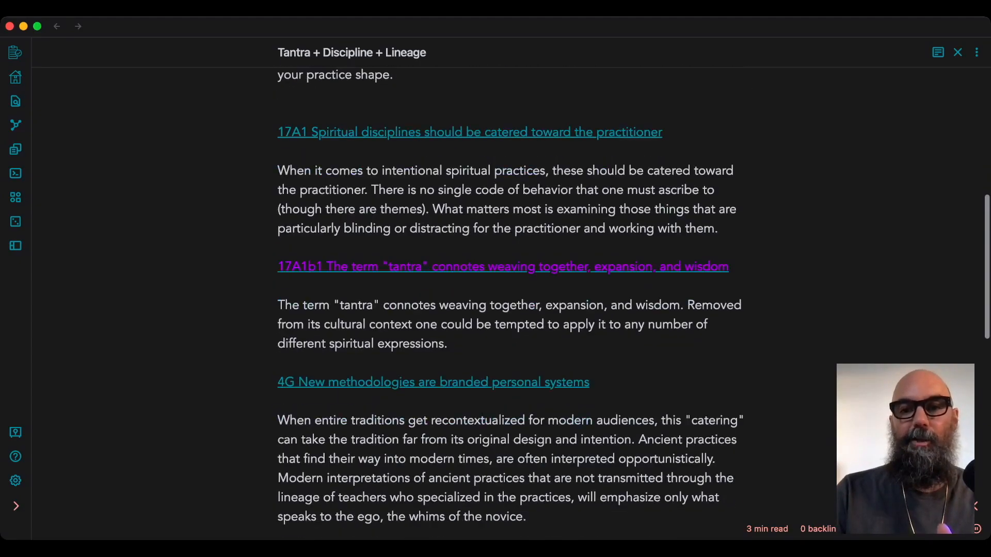
pyautogui.scroll(-2, 517, 305)
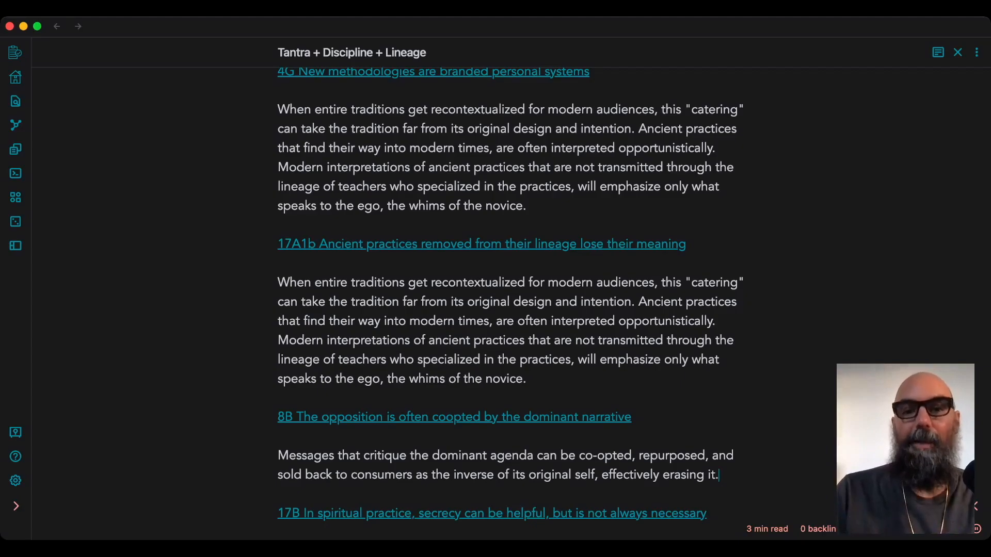
pyautogui.scroll(20, 516, 304)
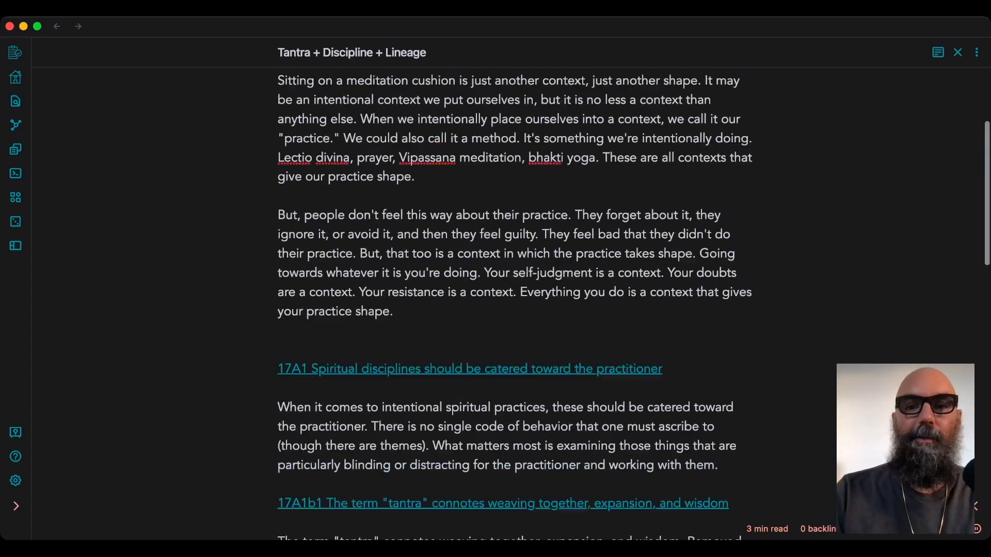
# - Reread the draft from the 17A note through the 17A1, 17A1b1, 4G and 17A1b sections, checking how the ideas follow one another
pyautogui.scroll(1, 516, 304)
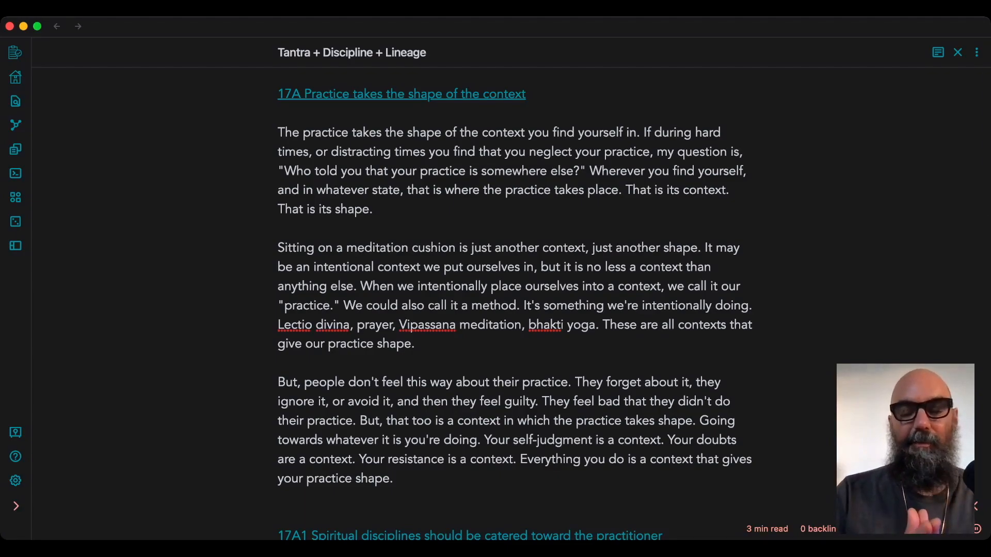
pyautogui.scroll(-6, 516, 304)
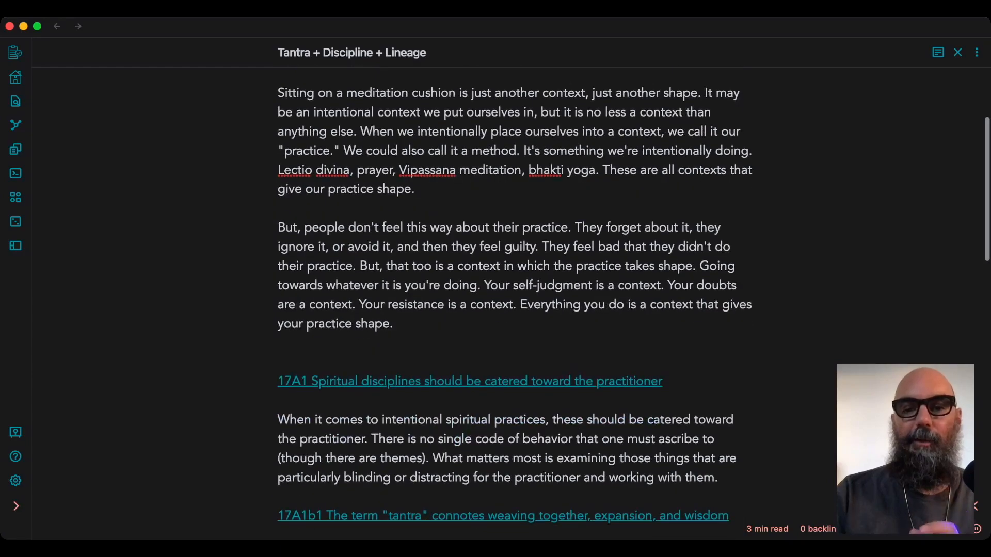
pyautogui.scroll(-2, 517, 305)
pyautogui.scroll(-3, 516, 305)
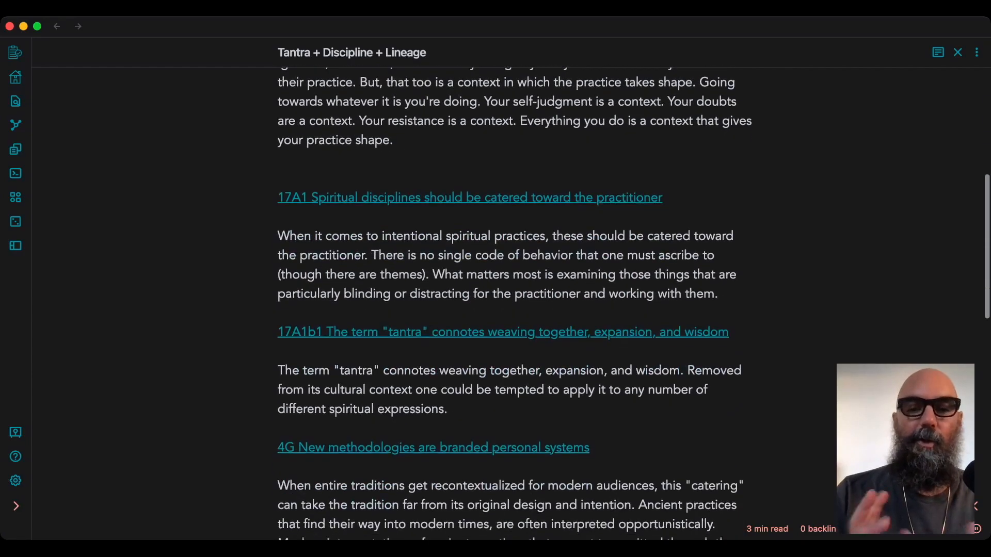
pyautogui.scroll(11, 517, 305)
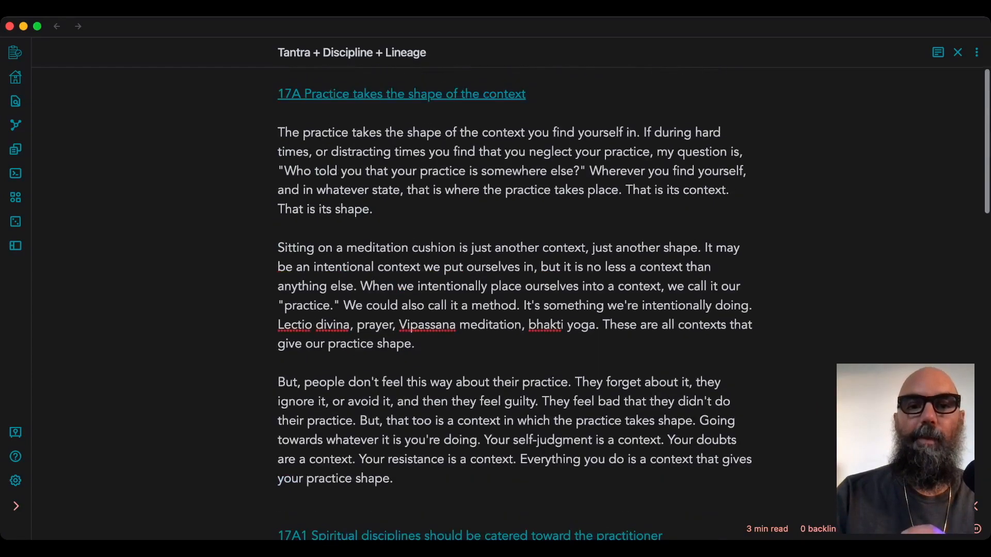
pyautogui.scroll(-1, 517, 305)
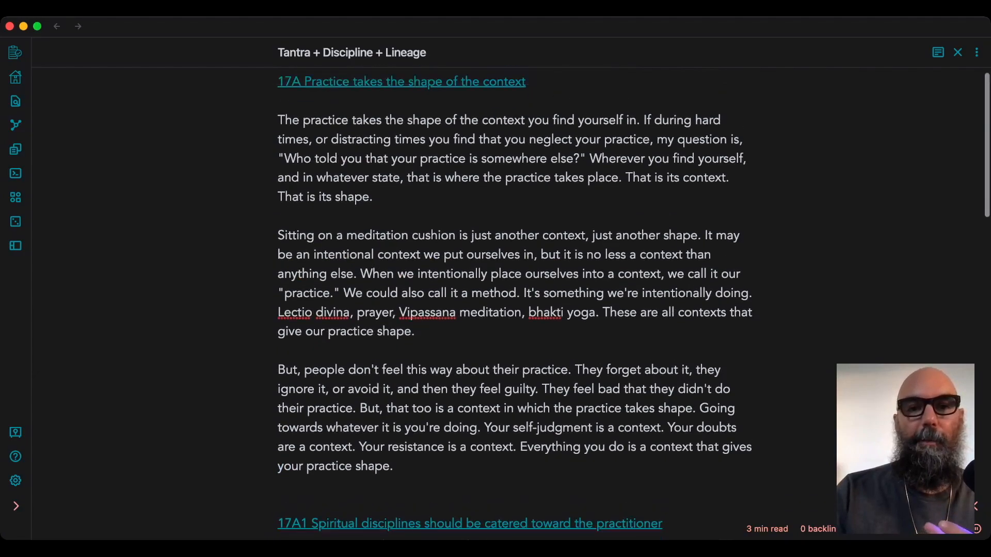
pyautogui.scroll(1, 516, 305)
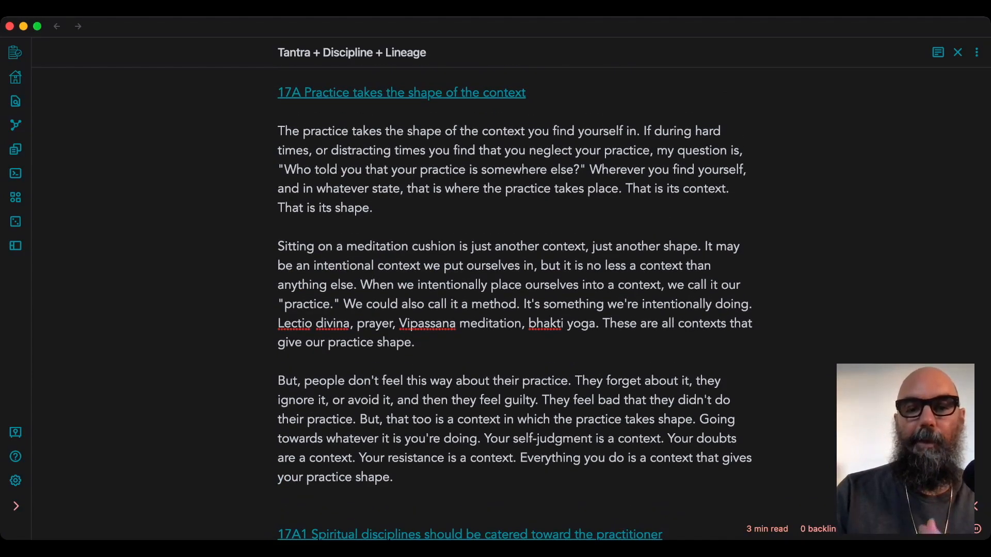
pyautogui.scroll(-10, 516, 305)
pyautogui.scroll(-1, 516, 304)
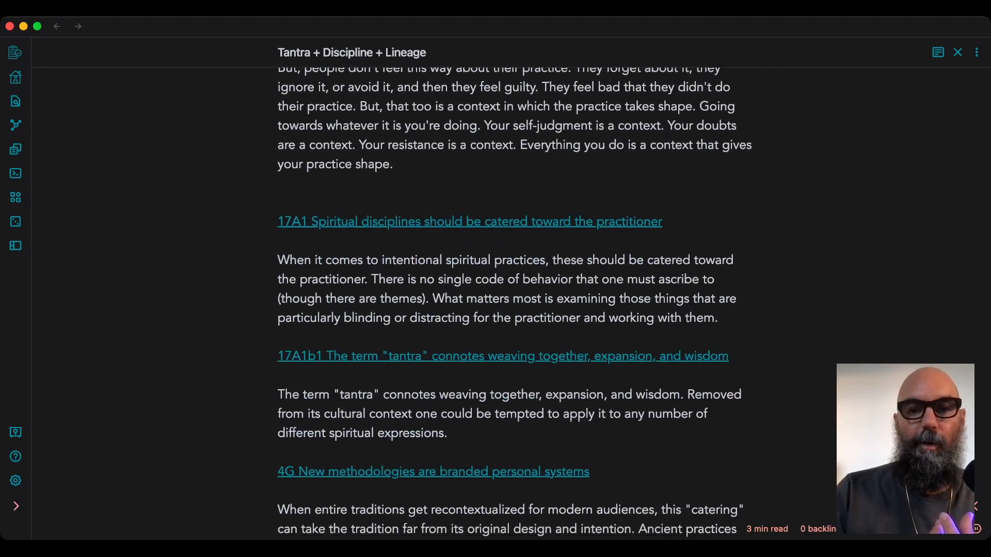
pyautogui.scroll(-2, 516, 305)
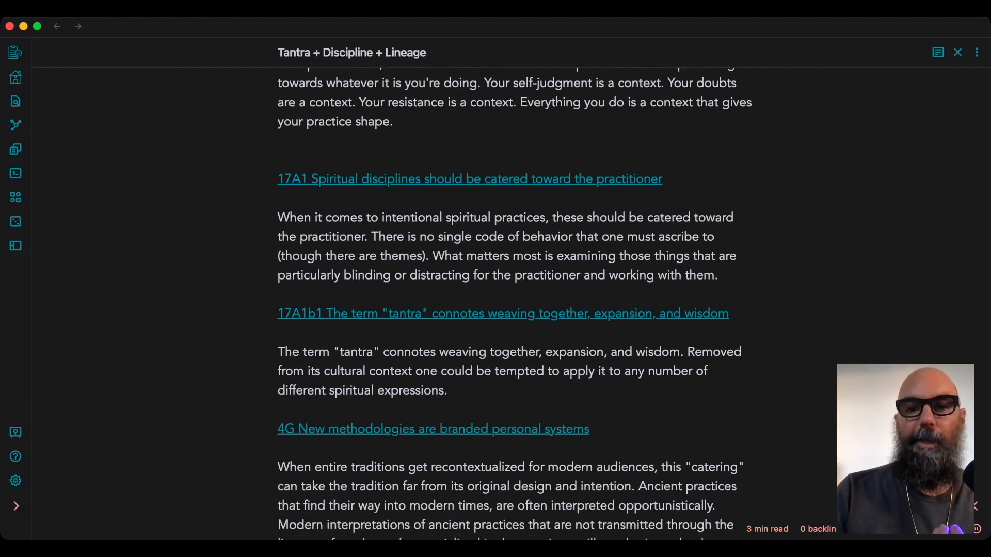
pyautogui.scroll(-3, 516, 304)
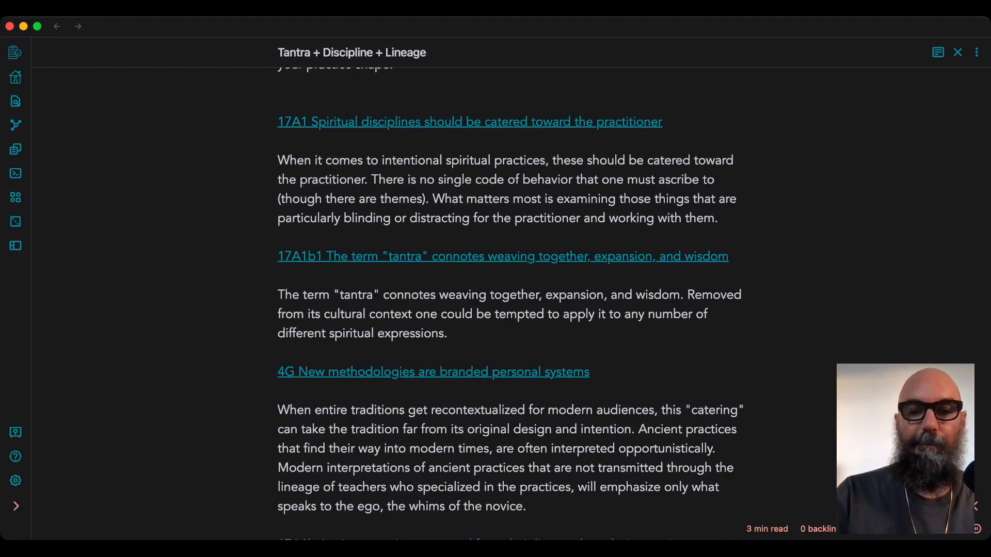
pyautogui.scroll(-5, 511, 302)
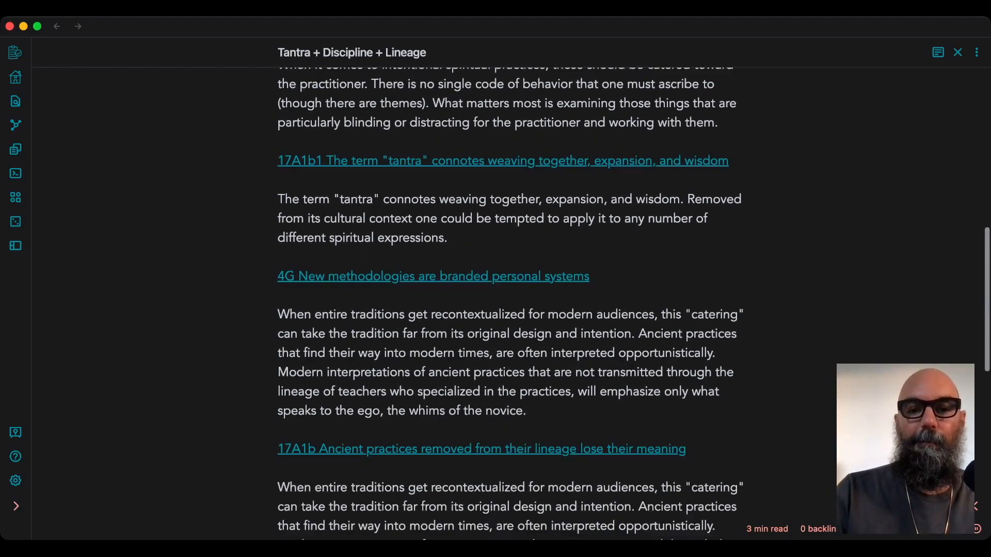
# - Insert the marker "(TURN)" on its own line between the 17A1b1 paragraph and the 4G link
pyautogui.scroll(3, 511, 302)
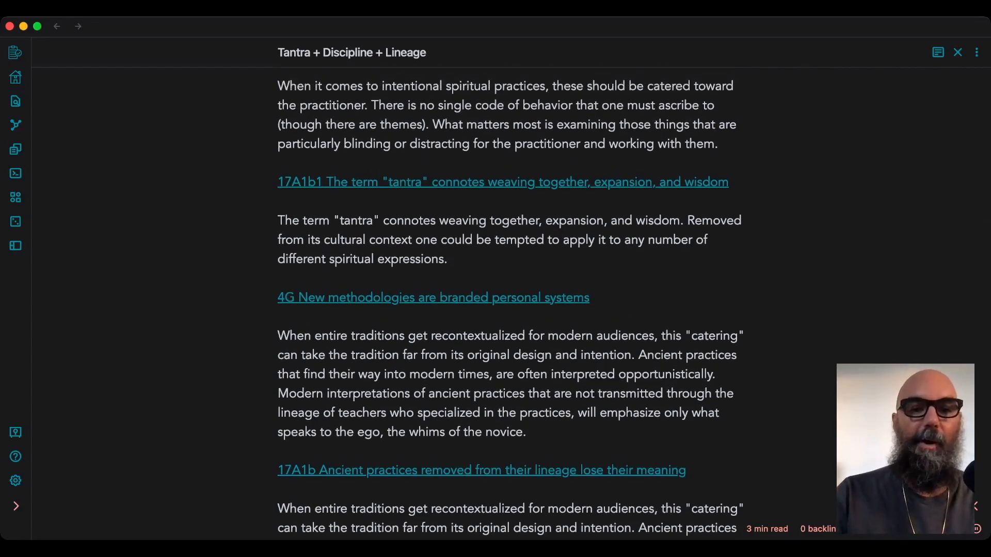
pyautogui.click(448, 259)
pyautogui.press('Return')
pyautogui.press('Return')
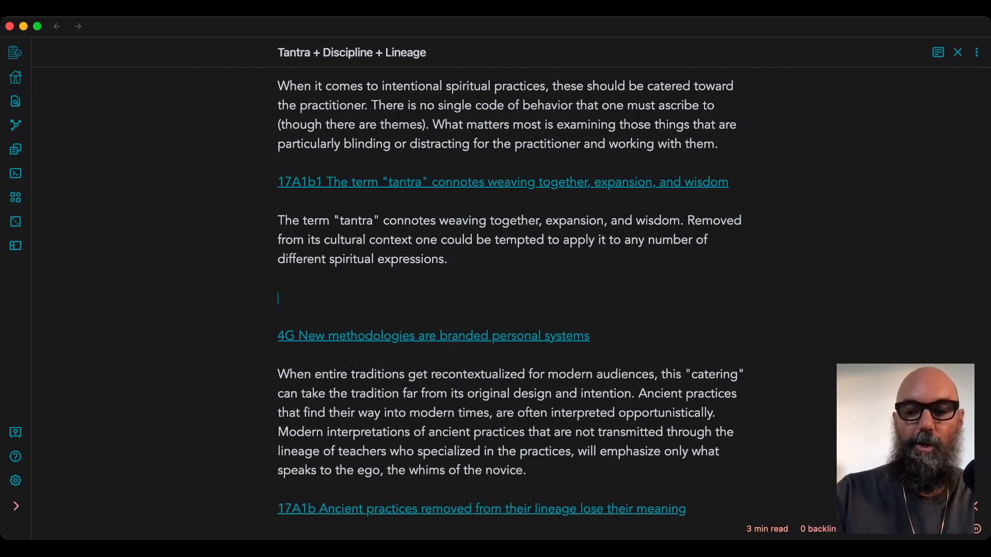
pyautogui.write('(TURN)')
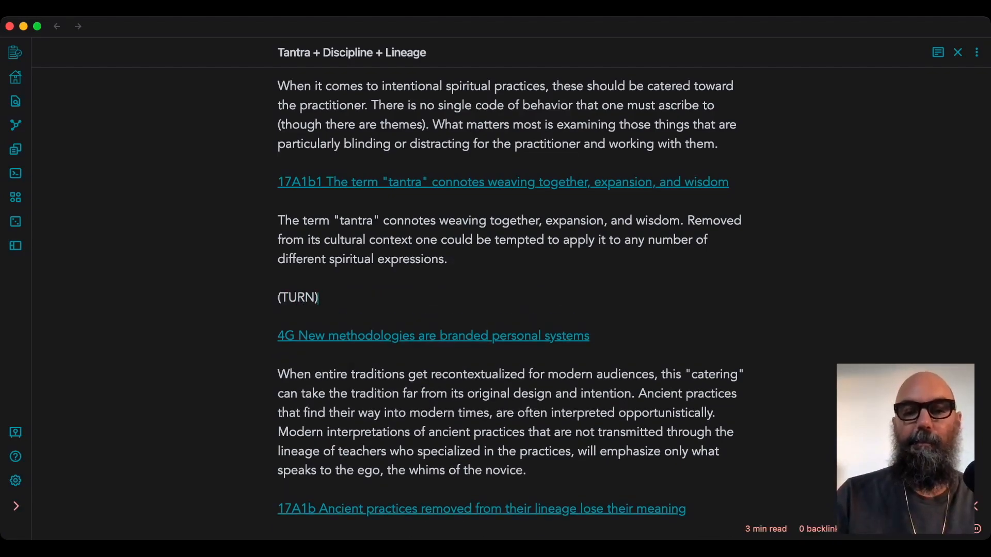
# - Move the 17A1b link and its paragraph from below the 4G section to directly beneath the "(TURN)" marker
pyautogui.scroll(-5, 511, 300)
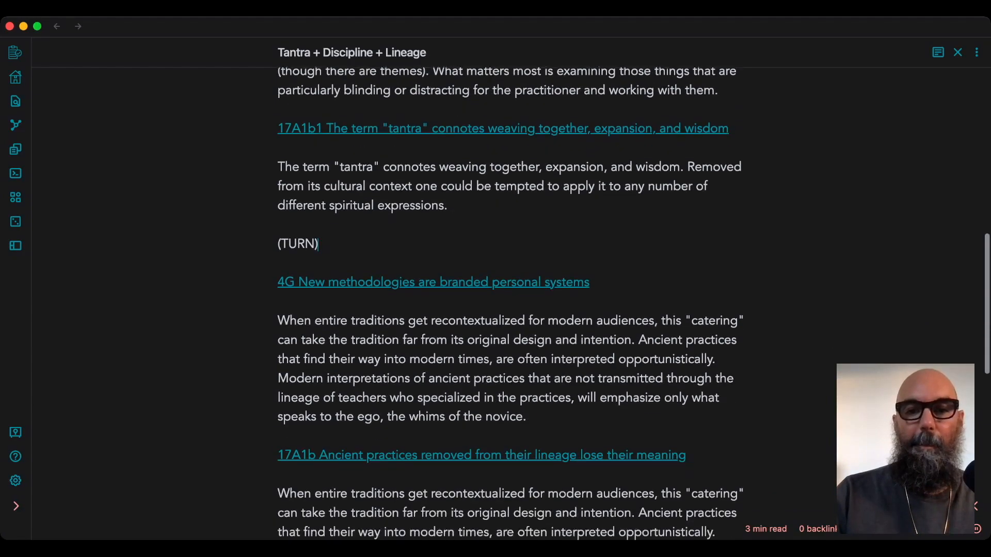
pyautogui.scroll(-1, 511, 300)
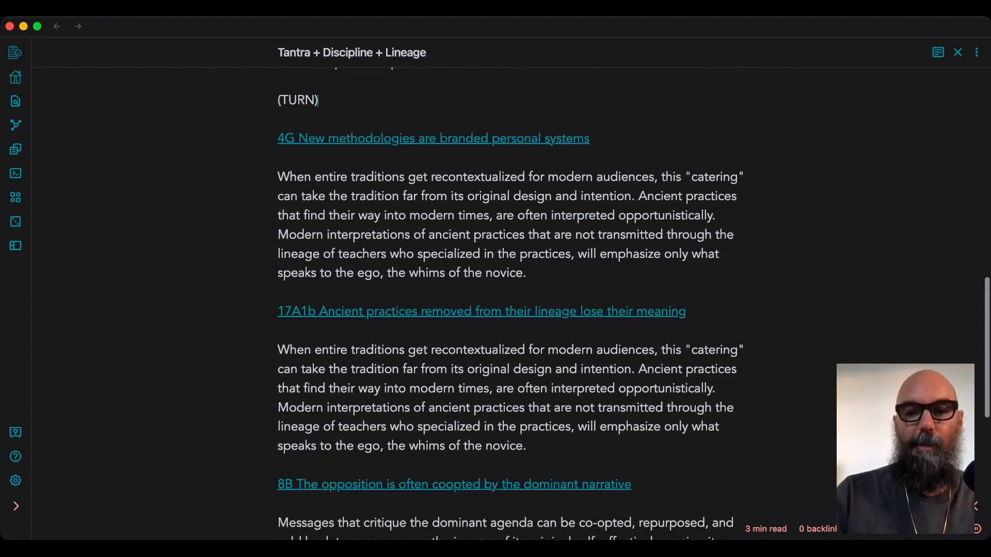
pyautogui.moveTo(529, 431); pyautogui.dragTo(277, 296)
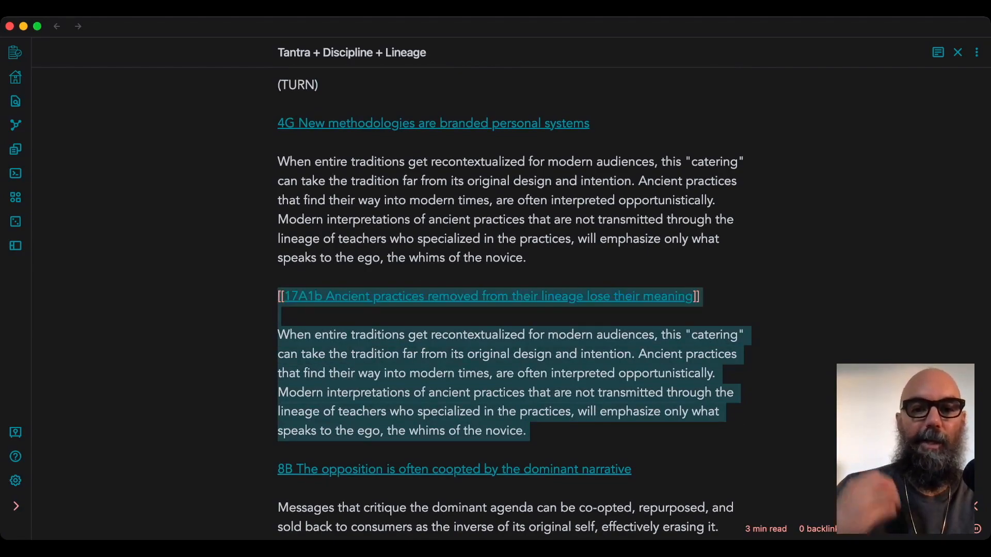
pyautogui.press('BackSpace')
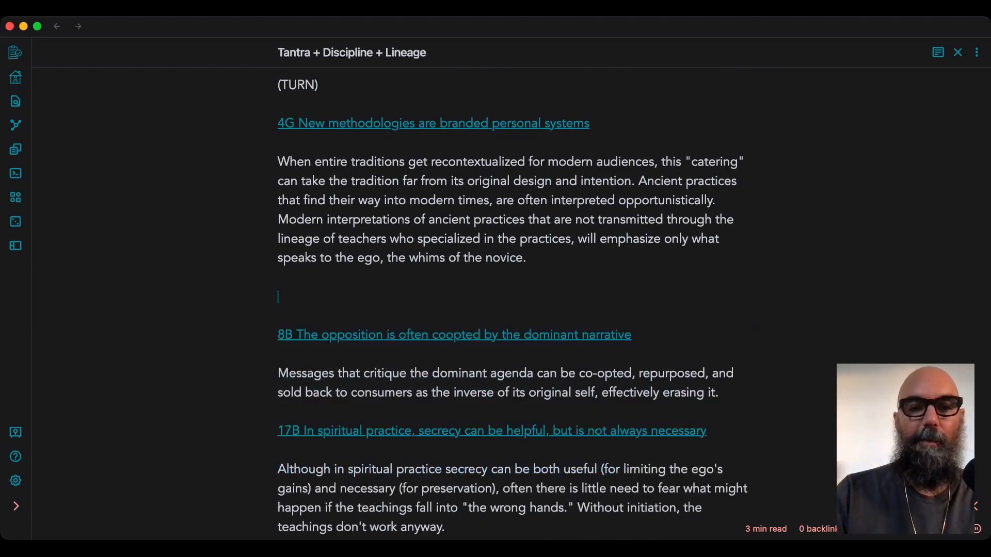
pyautogui.scroll(3, 516, 305)
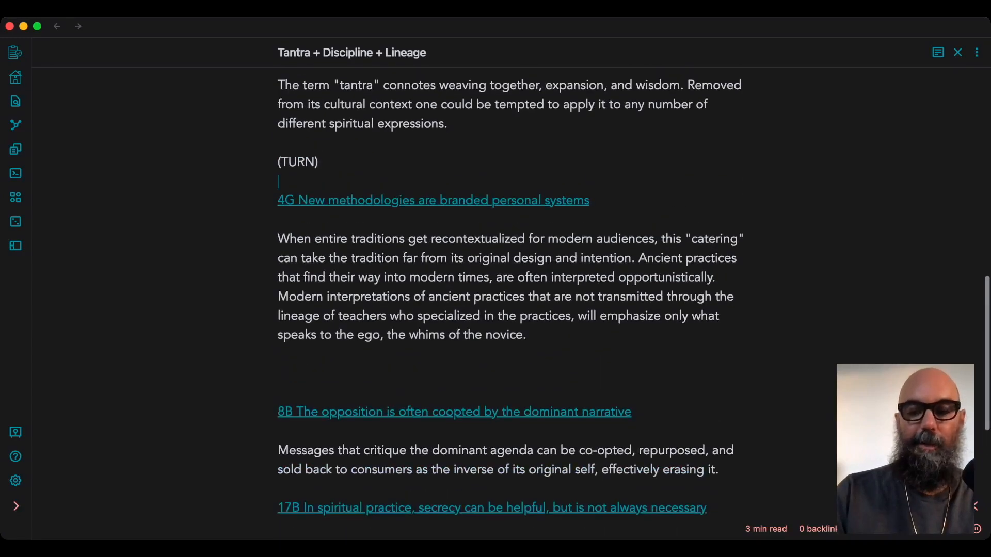
pyautogui.write('17A1b Ancient practices removed from their lineage lose their meaning  When entire traditions get recontextualized for modern audiences, this "catering" can take the tradition far from its original design and intention. Ancient practices that find their way into modern times, are often interpreted opportunistically. Modern interpretations of ancient practices that are not transmitted through the lineage of teachers who specialized in the practices, will emphasize only what speaks to the ego, the whims of the novice.')
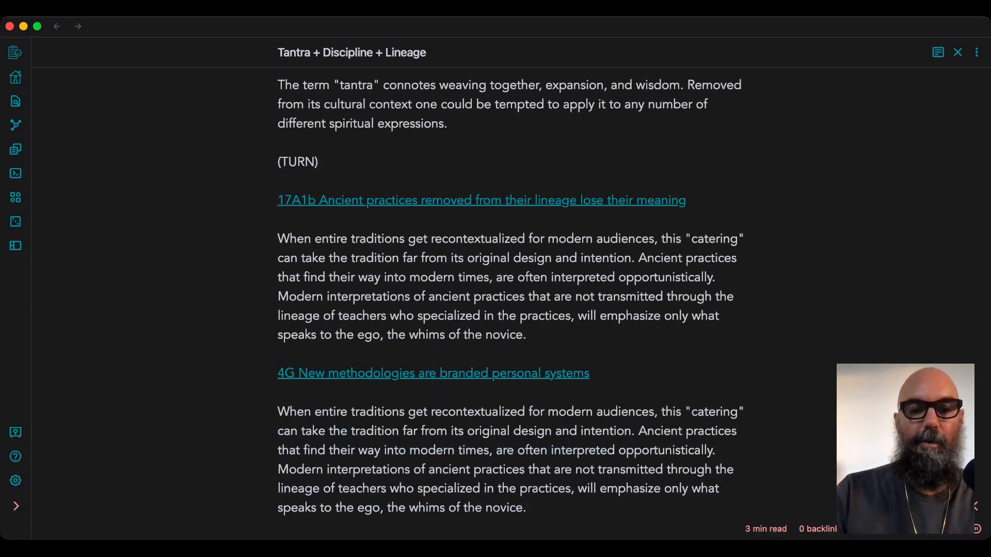
# - Write beneath "(TURN)": "In a capitalist (materialist) society, spiritual practices are often removed from their original context."
pyautogui.scroll(1, 516, 305)
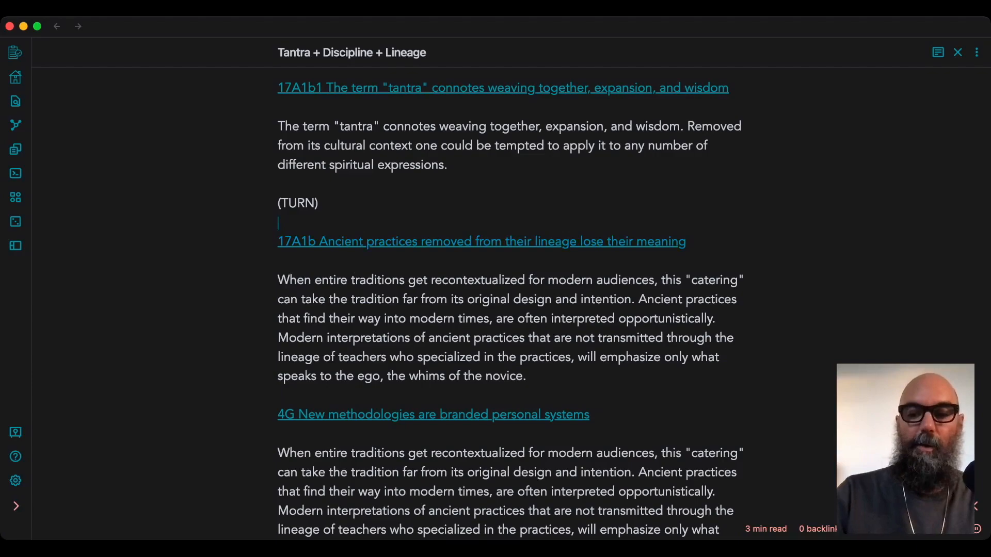
pyautogui.press('Return')
pyautogui.press('Return')
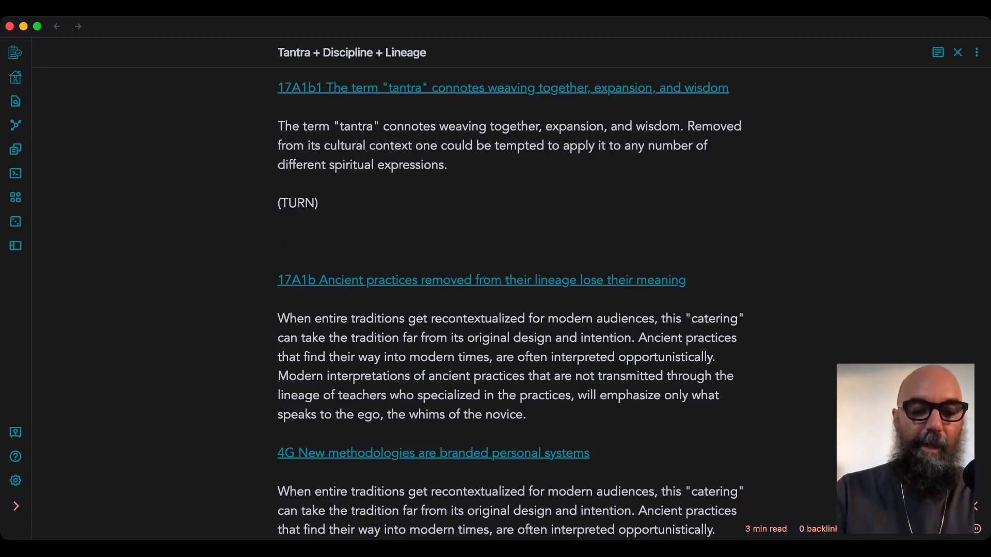
pyautogui.write('I')
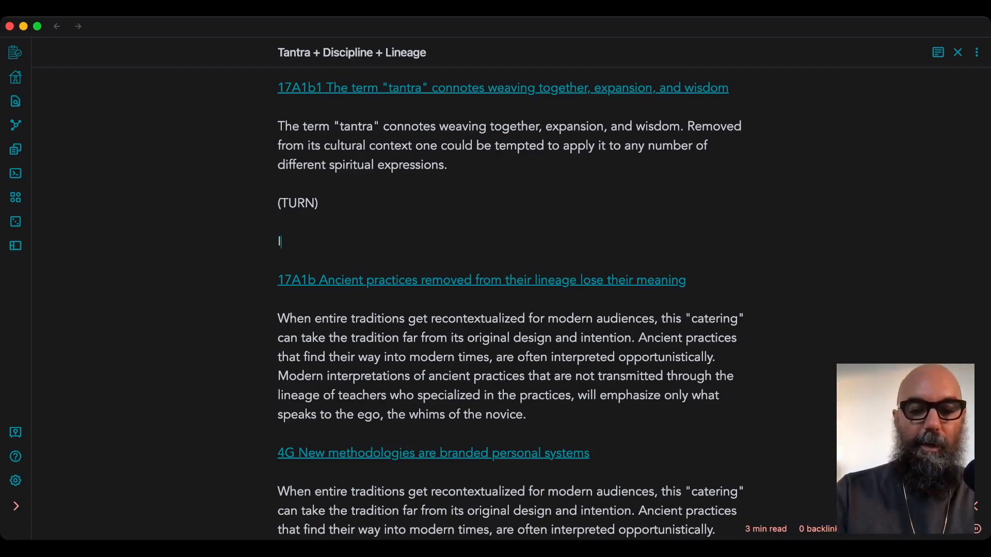
pyautogui.write('n a capitalist (materialist)')
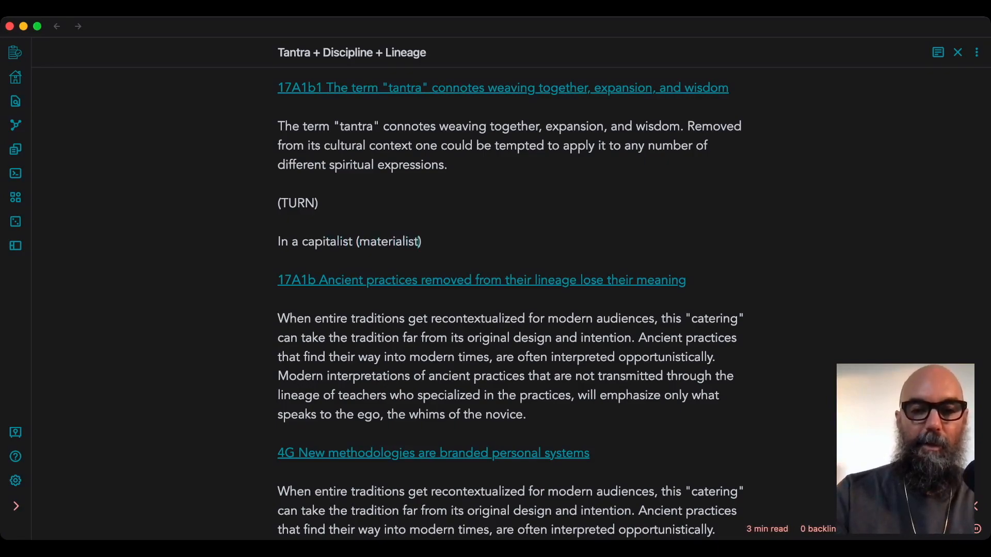
pyautogui.write(' society, spiritual practices are often ')
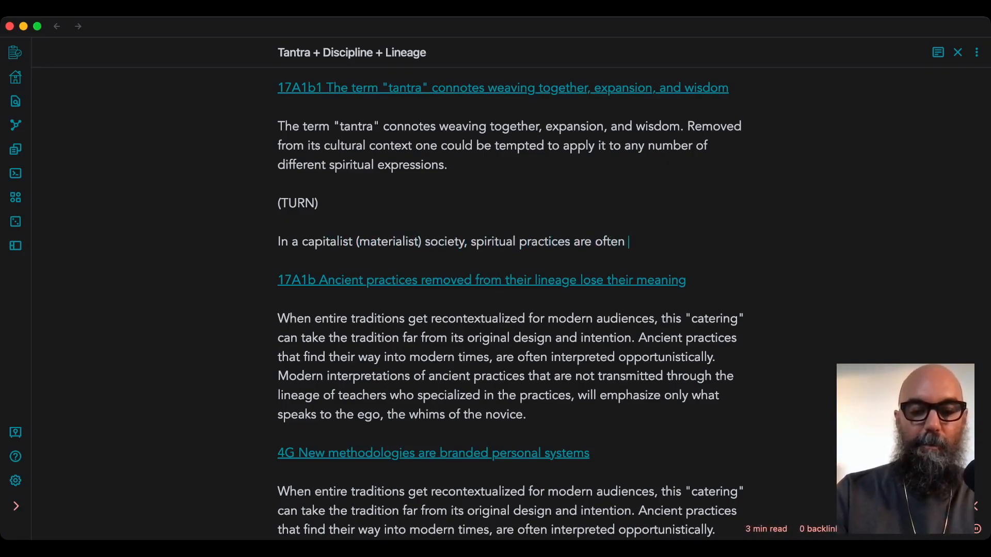
pyautogui.write('removed from their original context.')
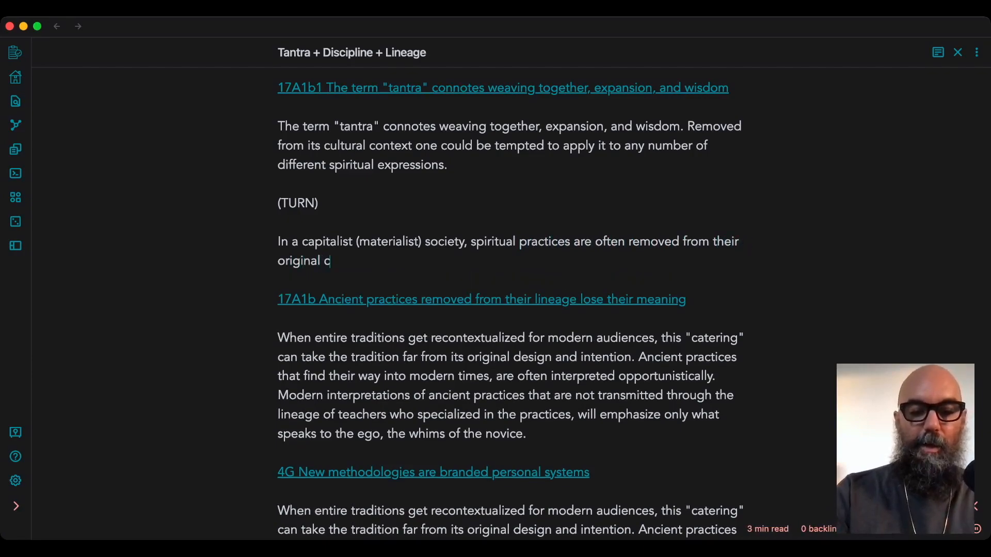
# - Start a new paragraph above the 17A1b link with "With the advent of the printing press, and more so the print economy / industry,"
pyautogui.press('Return')
pyautogui.press('Return')
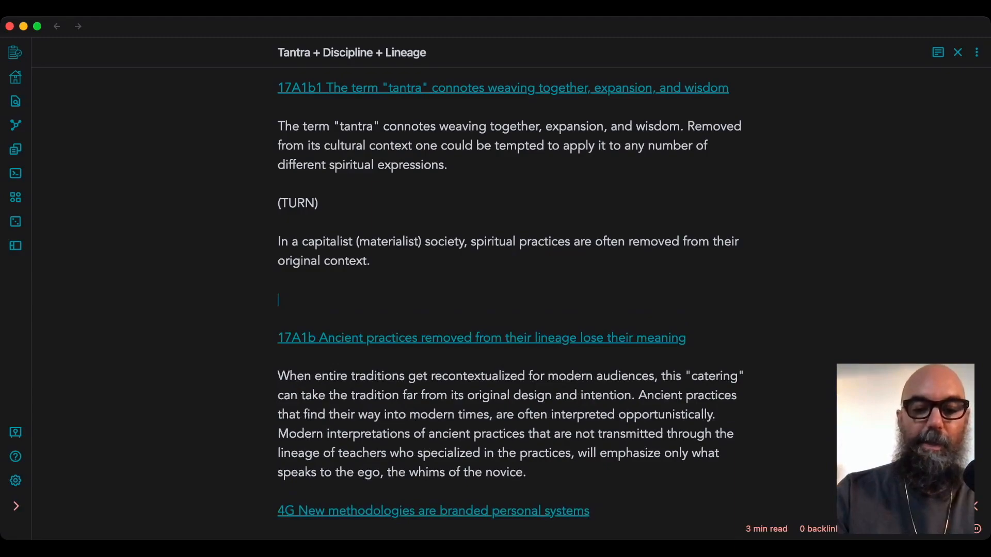
pyautogui.write('the adven')
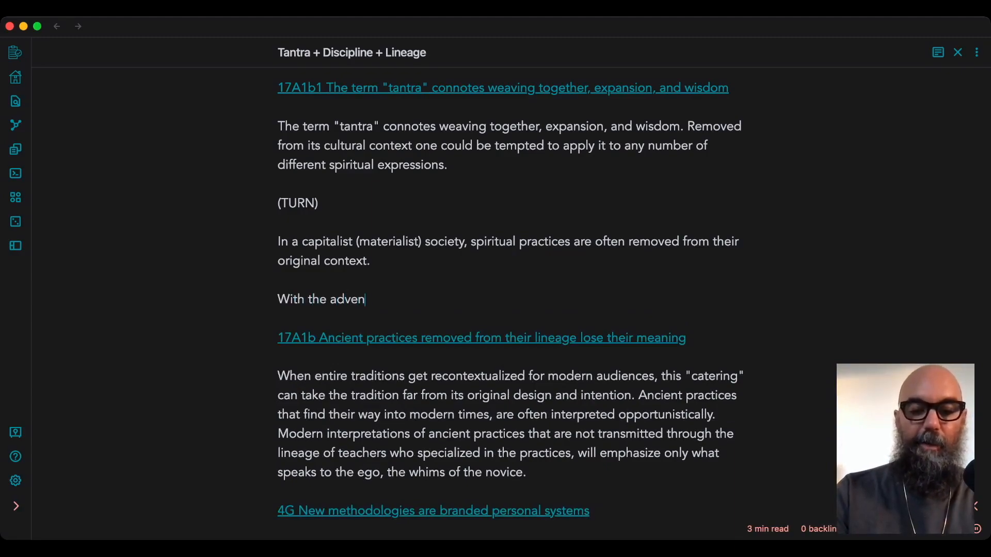
pyautogui.write('t of the printing press, and mor')
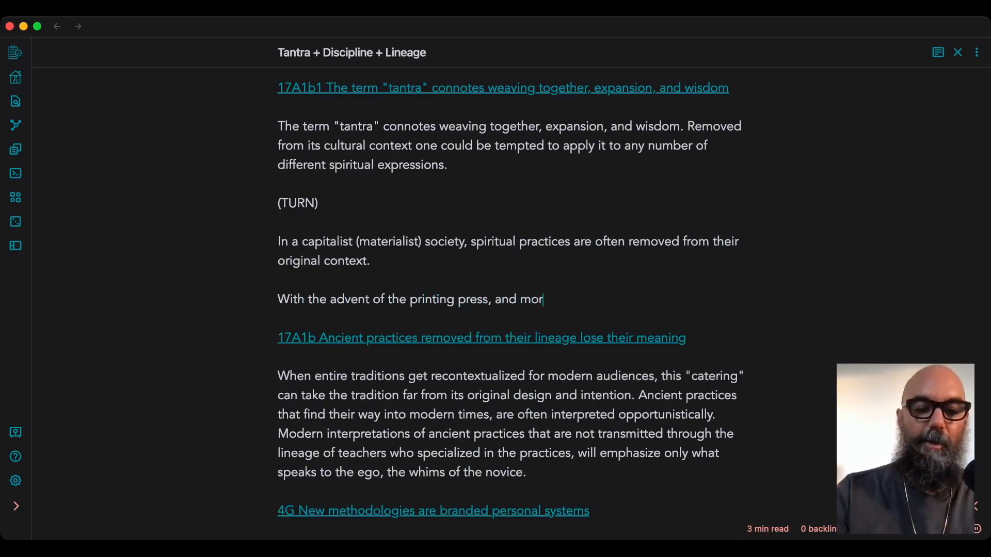
pyautogui.write('e so the print con')
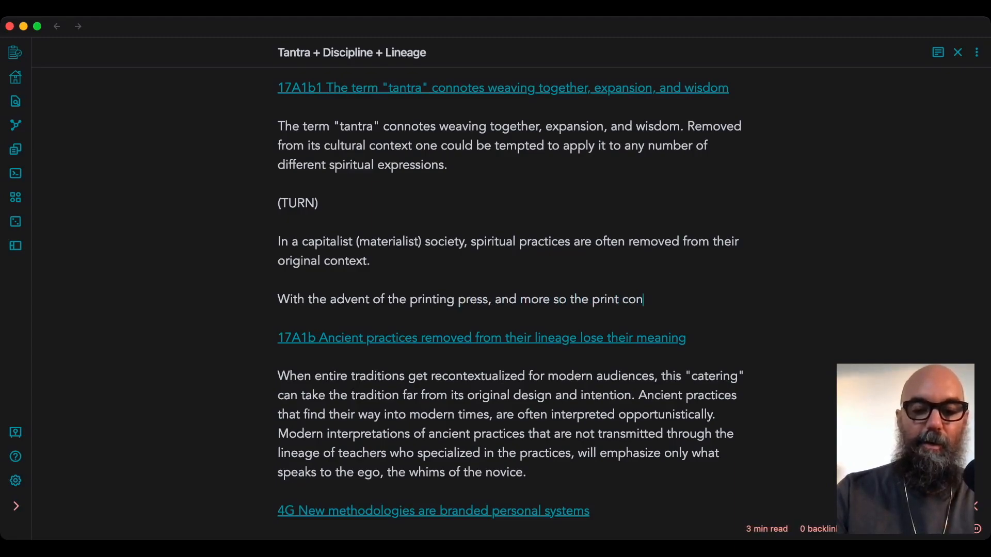
pyautogui.press('BackSpace')
pyautogui.press('BackSpace')
pyautogui.press('BackSpace')
pyautogui.write('economy / industry,')
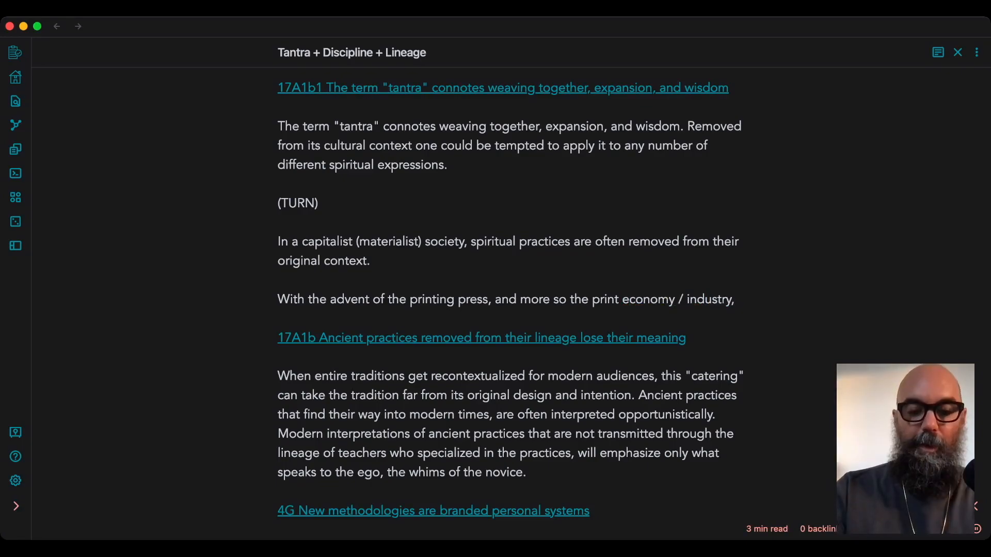
# - Continue the printing press sentence with "ancient and often secret teachings were printed published"
pyautogui.press('Return')
pyautogui.write('ancien')
pyautogui.press('BackSpace')
pyautogui.press('BackSpace')
pyautogui.write('ent and of')
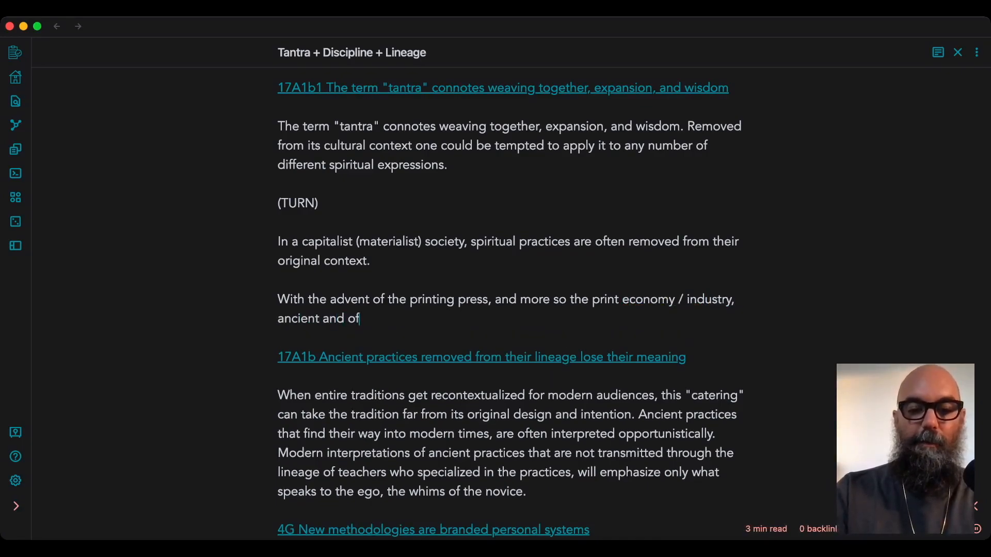
pyautogui.write('ten secret teachings wer')
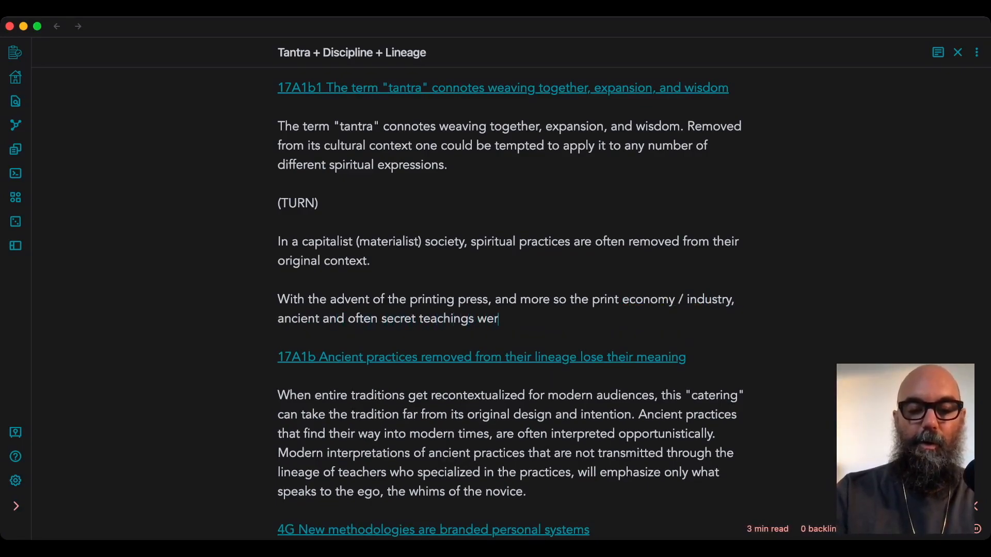
pyautogui.write('e printed pubki')
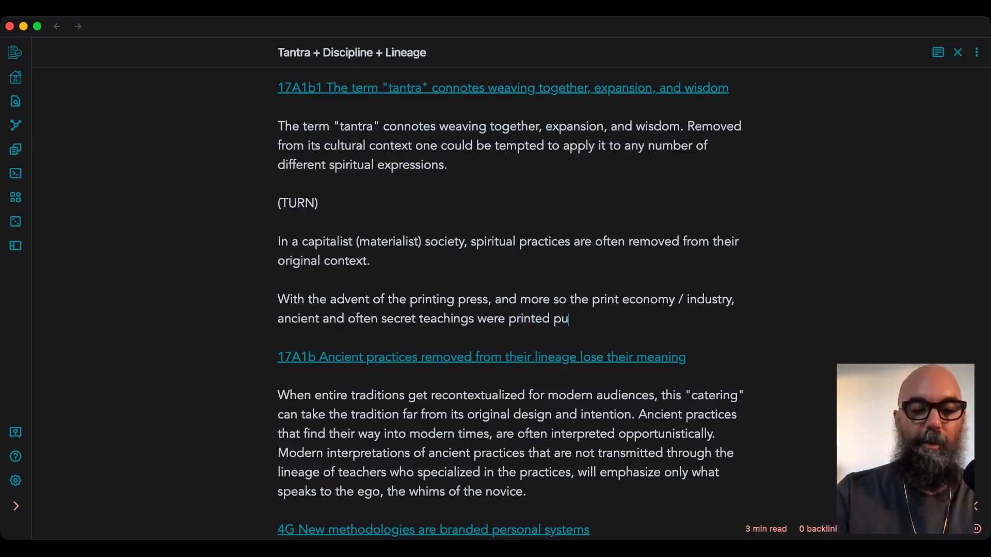
pyautogui.press('BackSpace')
pyautogui.press('BackSpace')
pyautogui.write('lished ')
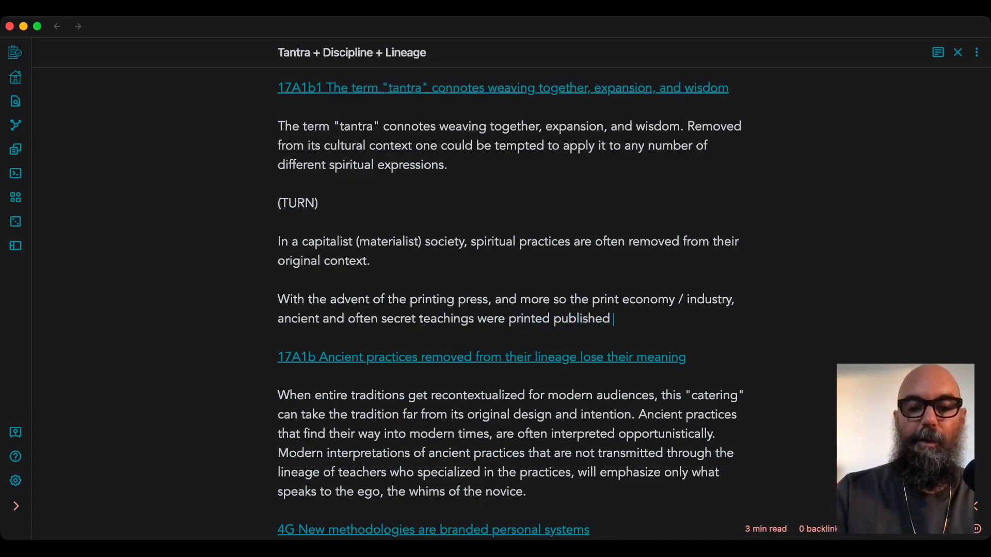
# - Finish the printing press sentence with "for audiences that they were not originally intended for."
pyautogui.write('for audiences that they were')
pyautogui.press('BackSpace')
pyautogui.press('BackSpace')
pyautogui.press('BackSpace')
pyautogui.press('BackSpace')
pyautogui.write('they were not originally intended for.')
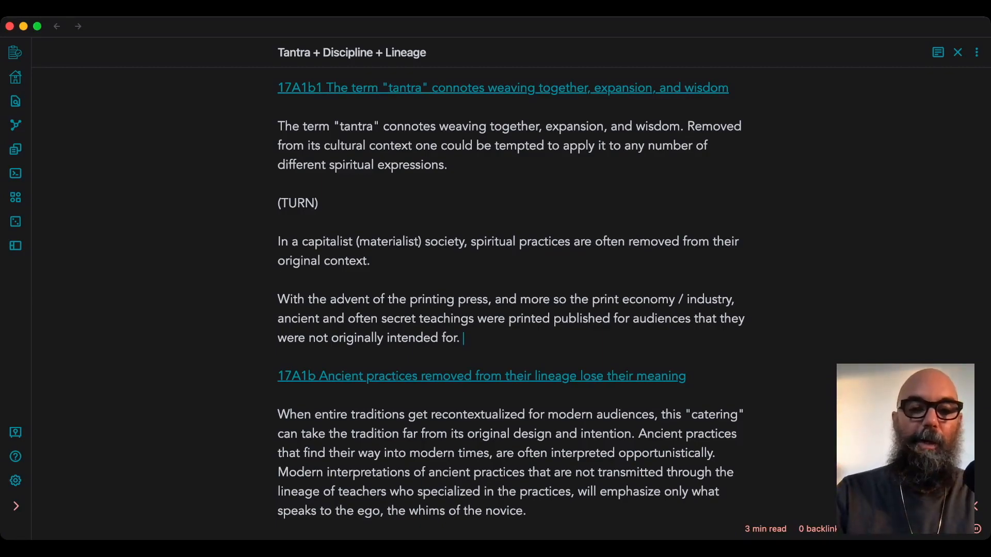
# - Add a paragraph below the printing press passage: "At which point readers and spiritual aspirants not in a lineage could starty theri own."
pyautogui.press('Return')
pyautogui.press('Return')
pyautogui.write('At which point')
pyautogui.press('BackSpace')
pyautogui.press('BackSpace')
pyautogui.press('BackSpace')
pyautogui.press('BackSpace')
pyautogui.write('oint readers and spiritual aspirants not in a lineage could starty the')
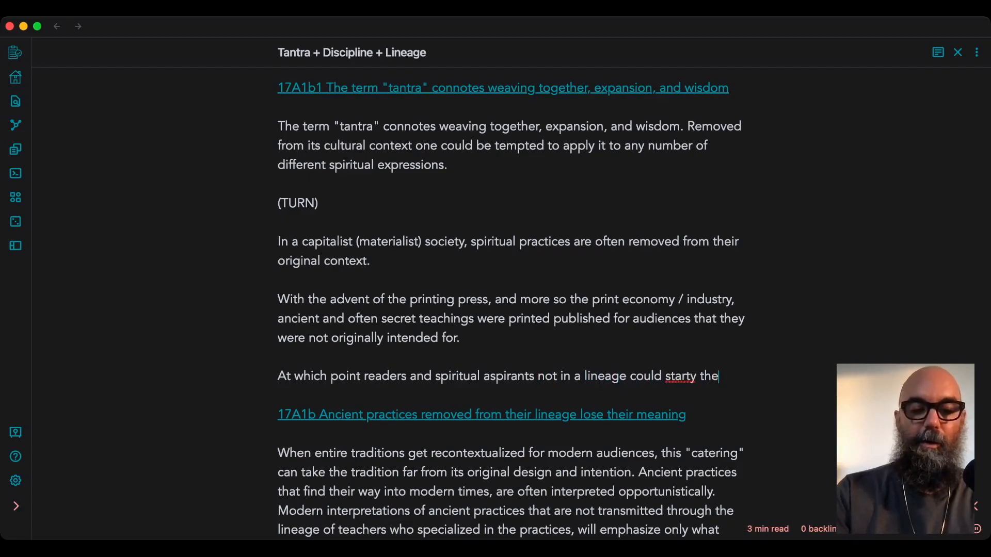
pyautogui.write('ri own.')
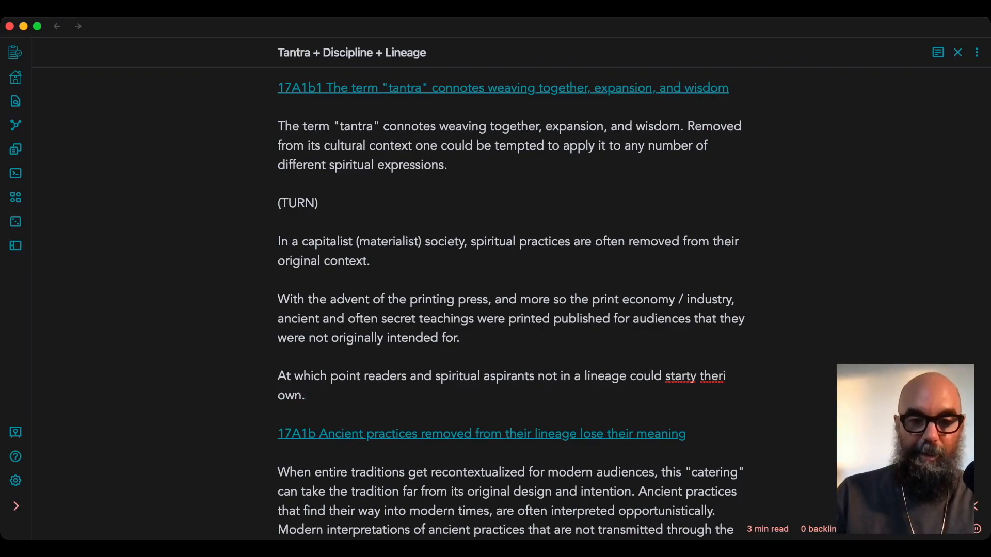
# - Copy the 4G link about branded personal systems, then remove it and its empty lines from between the two "catering" paragraphs
pyautogui.scroll(-3, 511, 310)
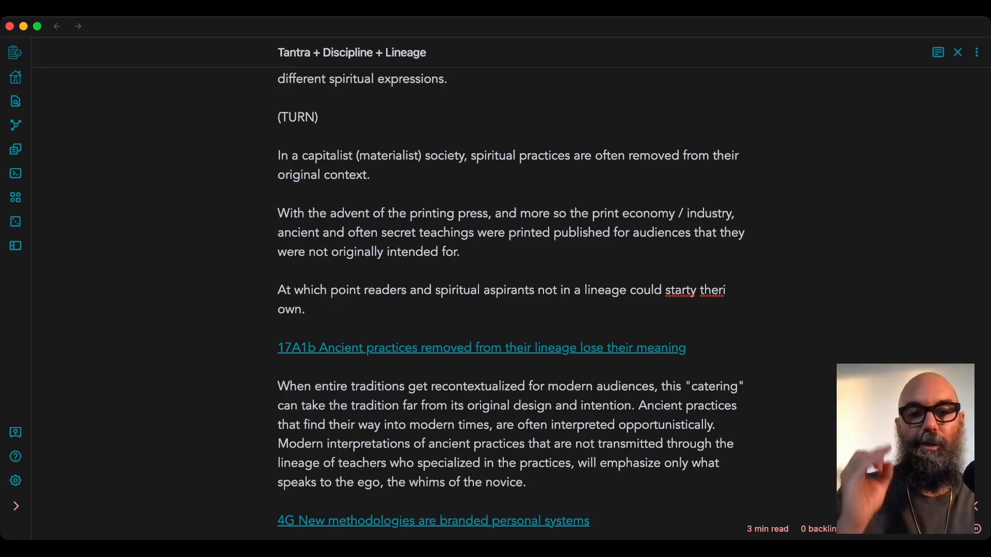
pyautogui.scroll(-2, 511, 299)
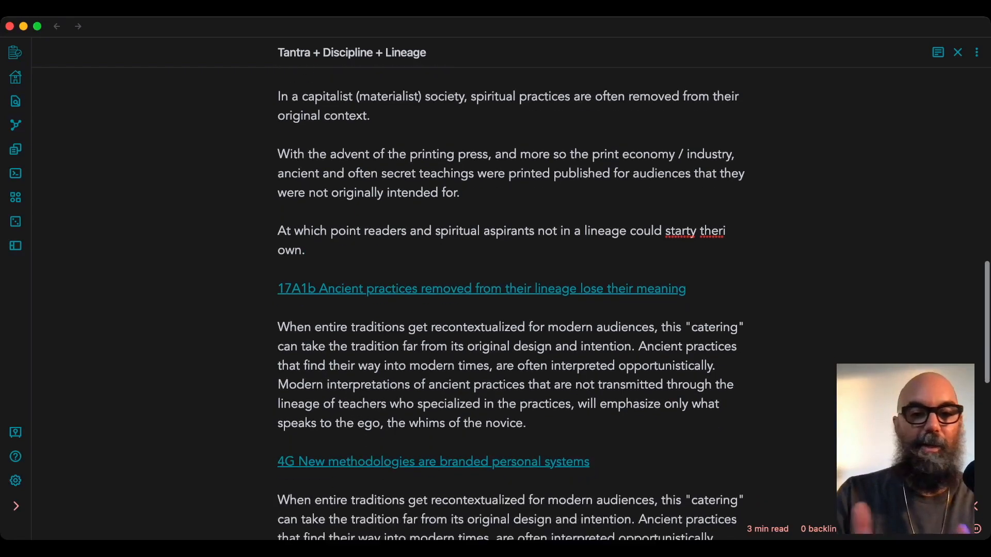
pyautogui.scroll(-2, 511, 299)
pyautogui.scroll(-4, 511, 299)
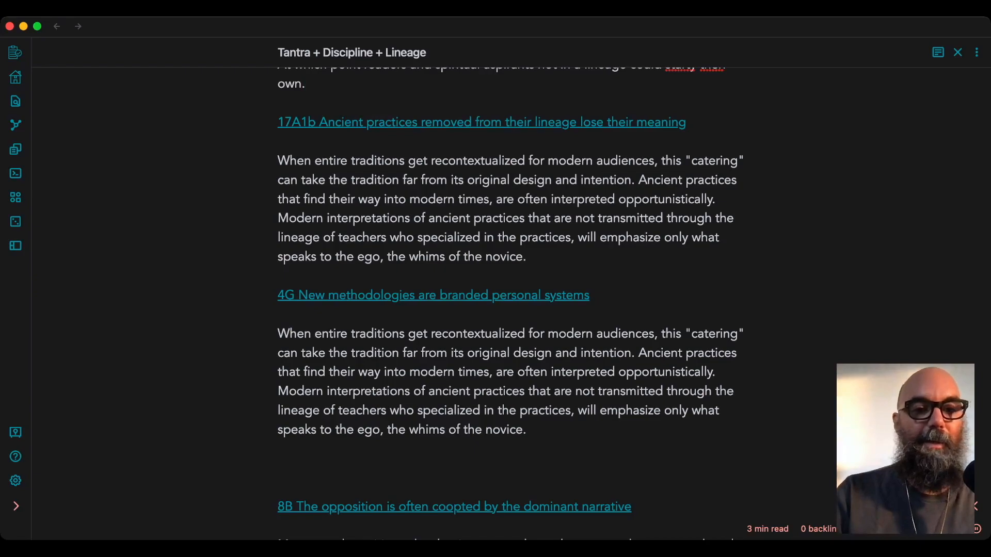
pyautogui.click(278, 295)
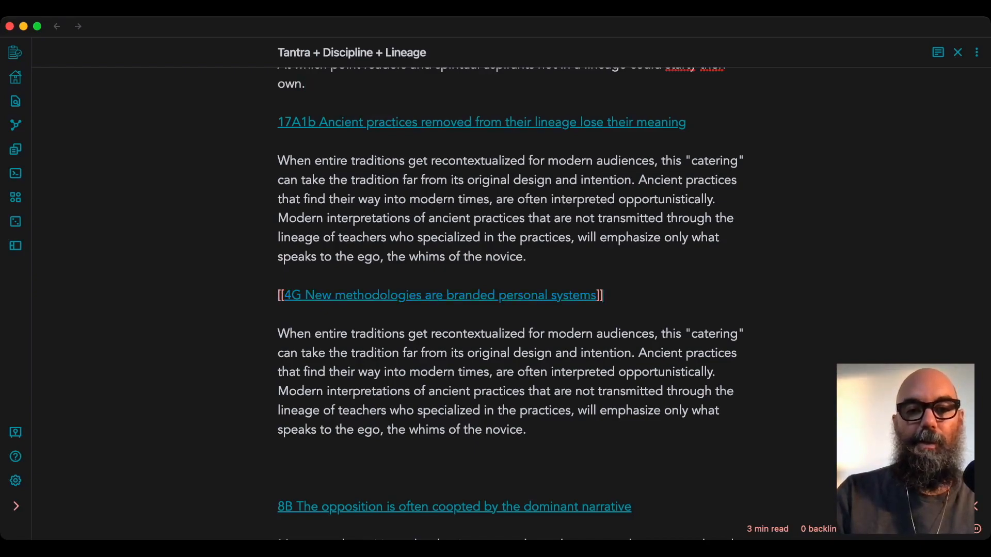
pyautogui.press('super+shift+Right')
pyautogui.press('super+c')
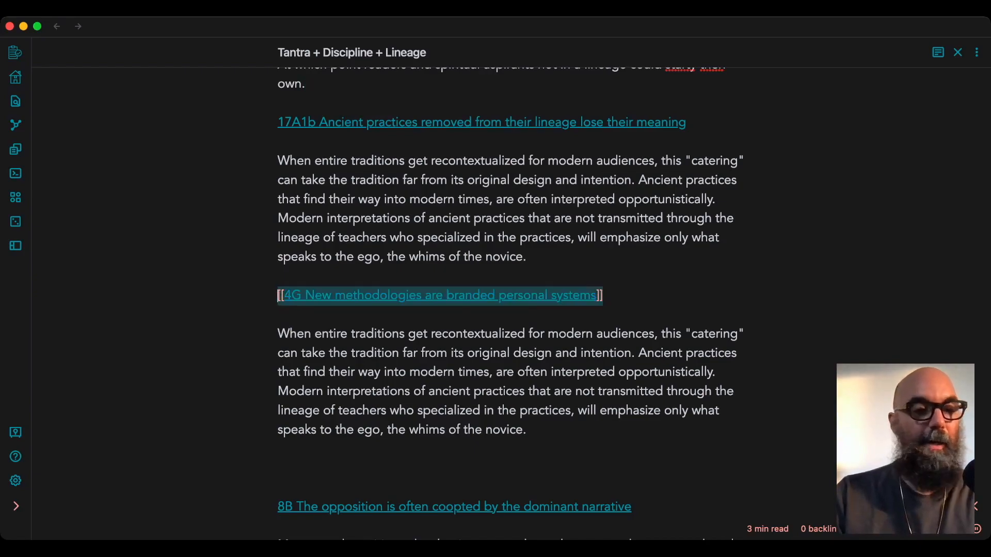
pyautogui.press('BackSpace')
pyautogui.press('BackSpace')
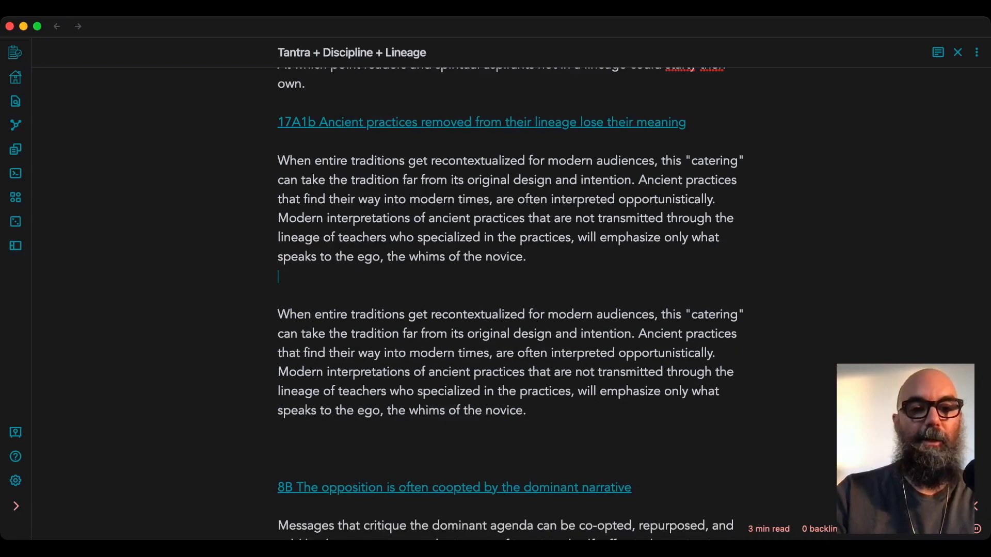
pyautogui.press('BackSpace')
# - Insert a horizontal divider after the note's last paragraph and paste the 4G link beneath it
pyautogui.scroll(-7, 512, 300)
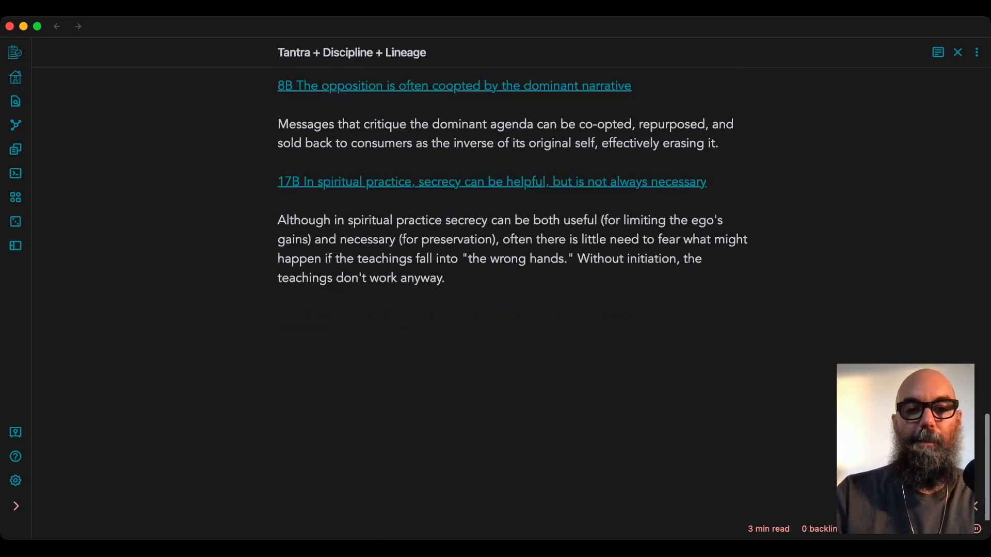
pyautogui.press('Return')
pyautogui.press('Return')
pyautogui.write('---')
pyautogui.press('Return')
pyautogui.press('super+v')
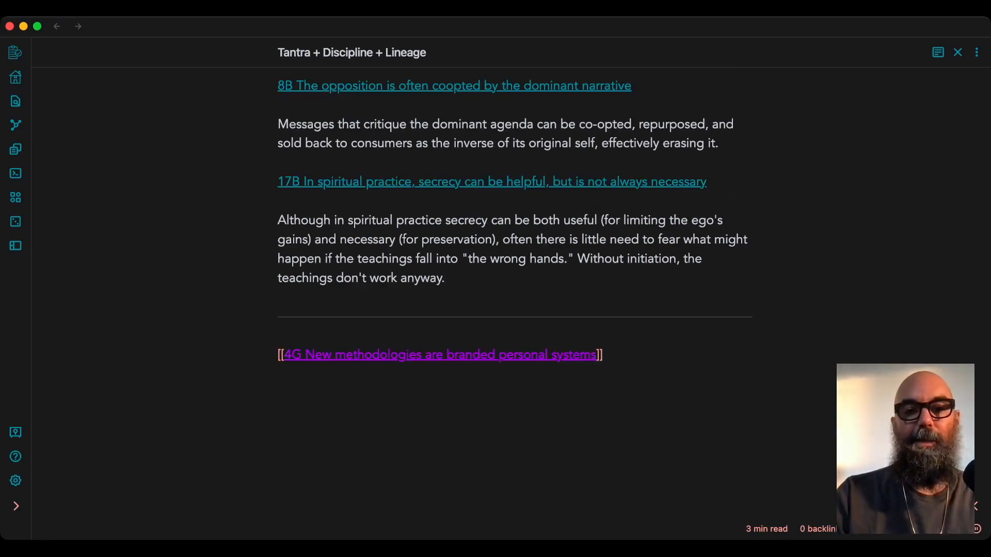
# - Delete the duplicate "When entire traditions get recontextualized" paragraph and the extra blank lines above the 8B link
pyautogui.press('Up')
pyautogui.press('Up')
pyautogui.scroll(7, 513, 304)
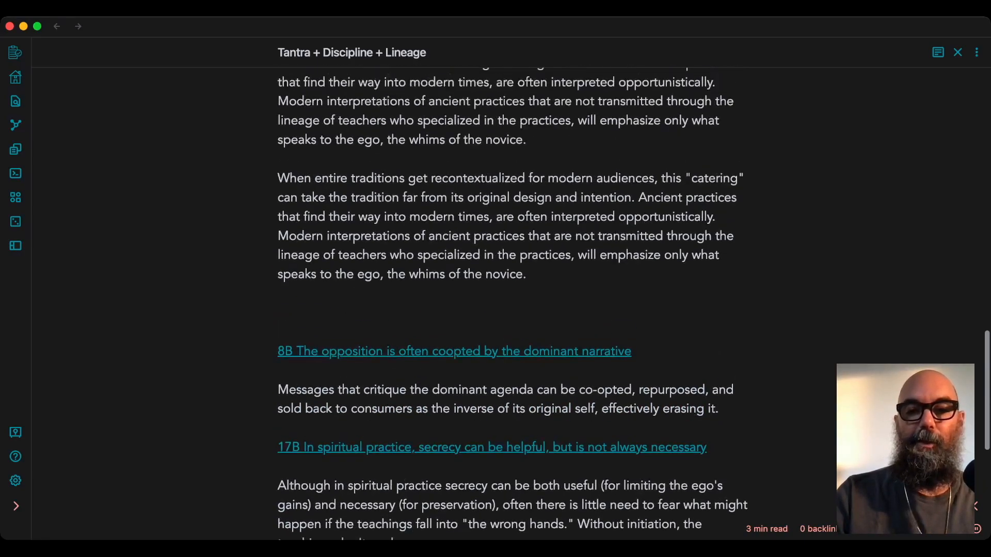
pyautogui.scroll(2, 512, 303)
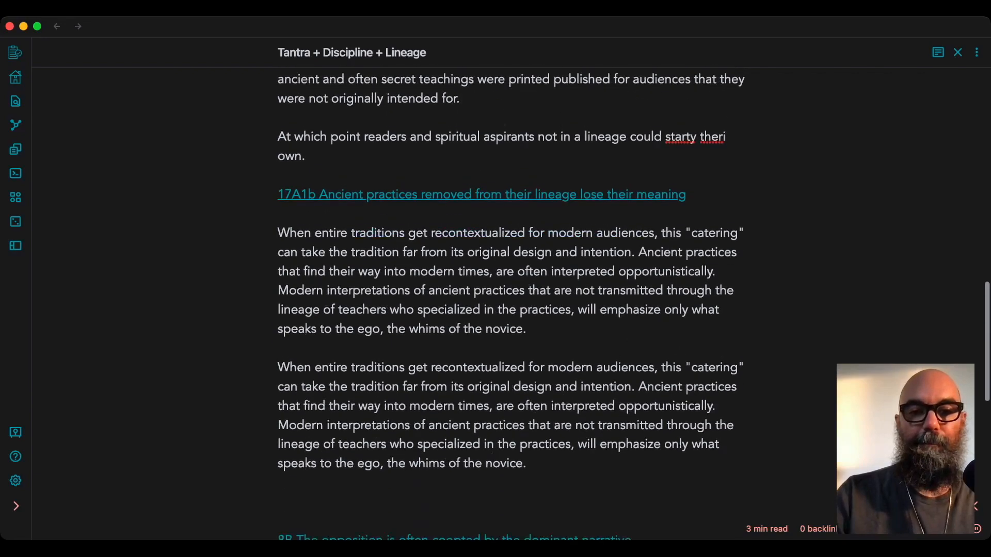
pyautogui.scroll(-1, 512, 304)
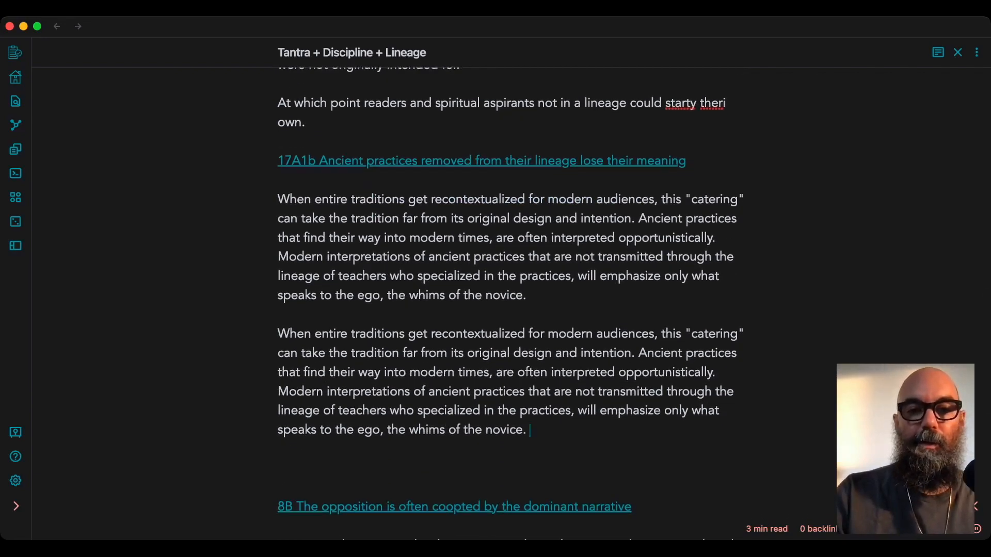
pyautogui.hotkey('shift', 'Up')
pyautogui.hotkey('shift', 'Up')
pyautogui.hotkey('shift', 'Up')
pyautogui.hotkey('shift', 'Up')
pyautogui.hotkey('shift', 'Up')
pyautogui.press('super+shift+Left')
pyautogui.press('BackSpace')
pyautogui.press('Delete')
pyautogui.press('Delete')
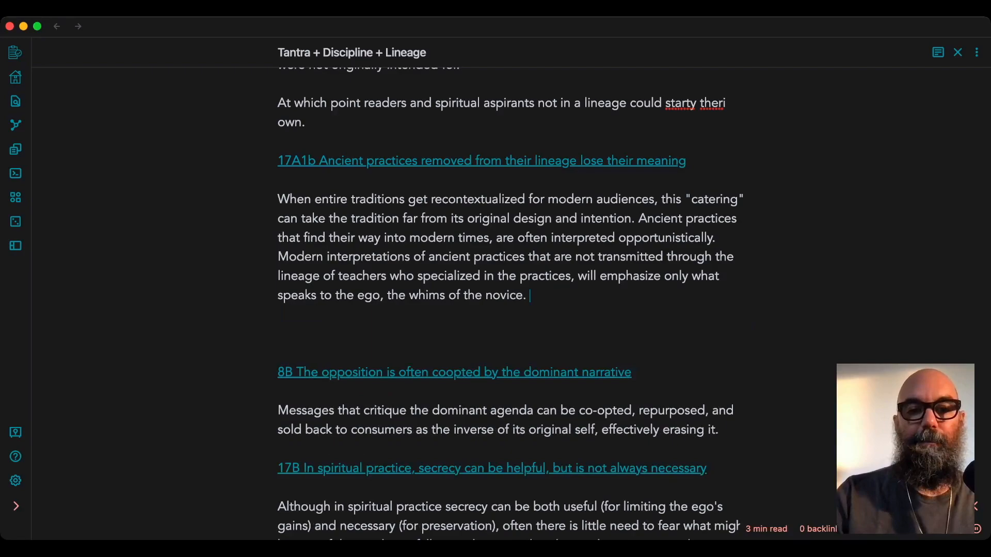
pyautogui.press('BackSpace')
pyautogui.press('BackSpace')
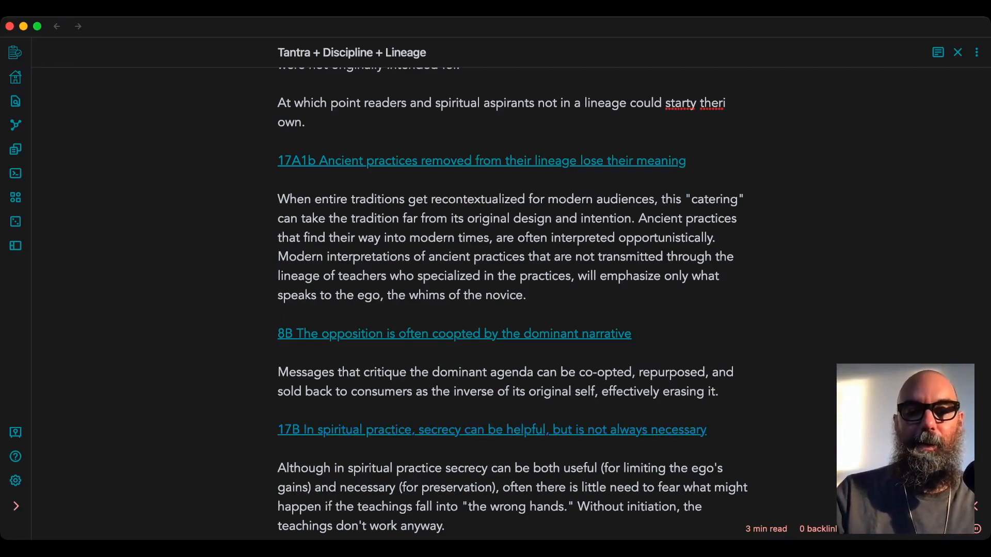
# - Start a paragraph beneath the 8B text with "When spiritual practices are removed form their lineage, they"
pyautogui.press('Return')
pyautogui.press('Return')
pyautogui.write('When spiritual')
pyautogui.write('s are ')
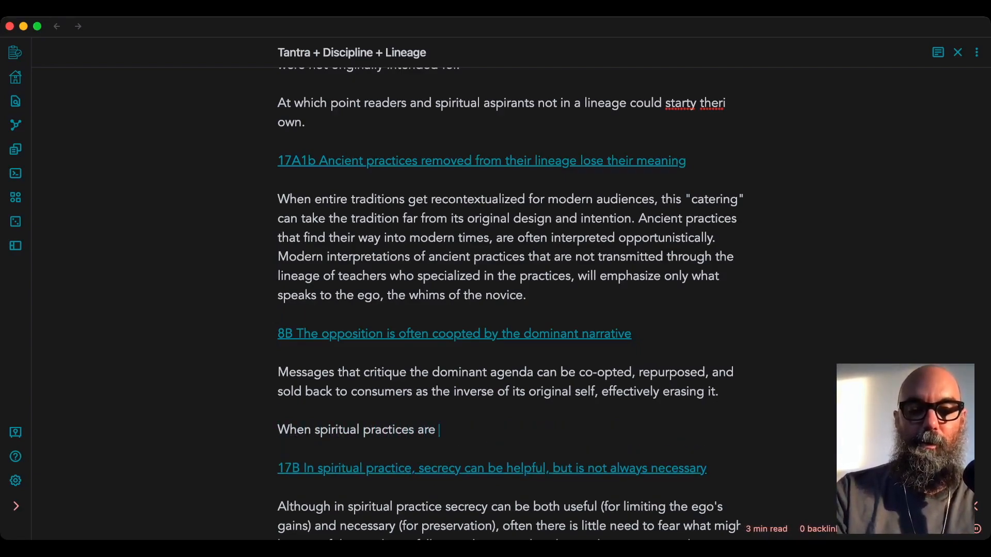
pyautogui.write('removed form their lineage, they ')
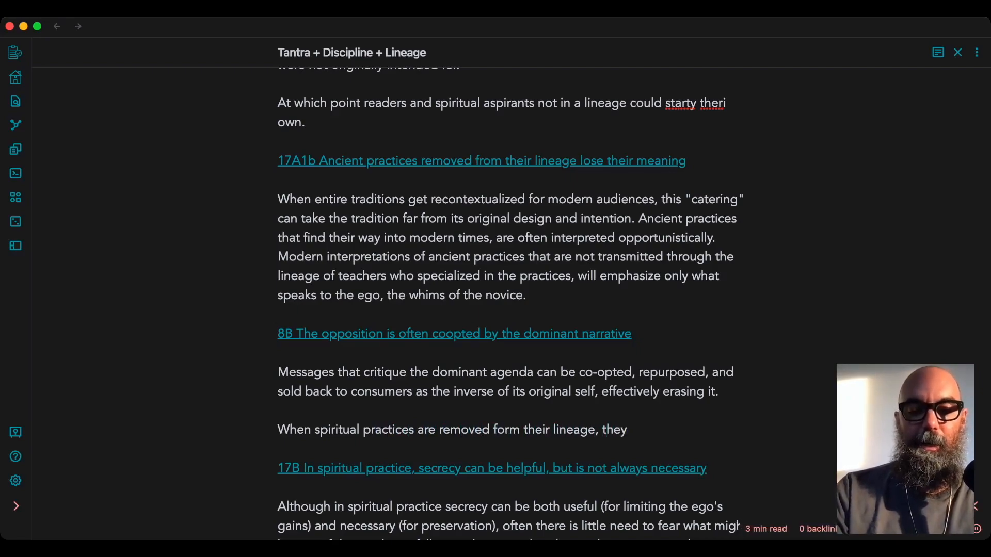
# - Finish that paragraph with "are often defanged and made more palatable for a wider audience. This is especially true in a capitalist society."
pyautogui.write('are often defanged and')
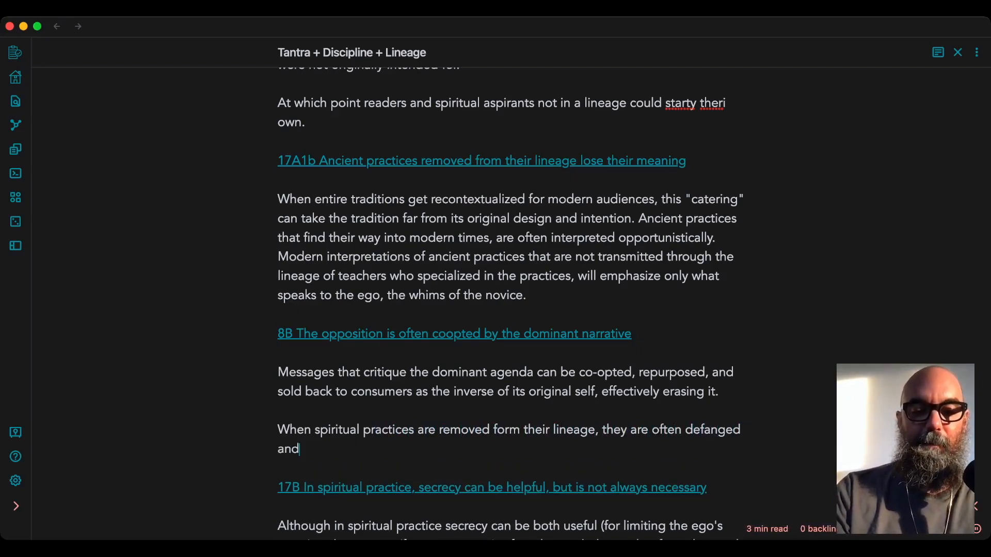
pyautogui.write(' made more palatable for a wider audience. This is especially true in a capitalist society')
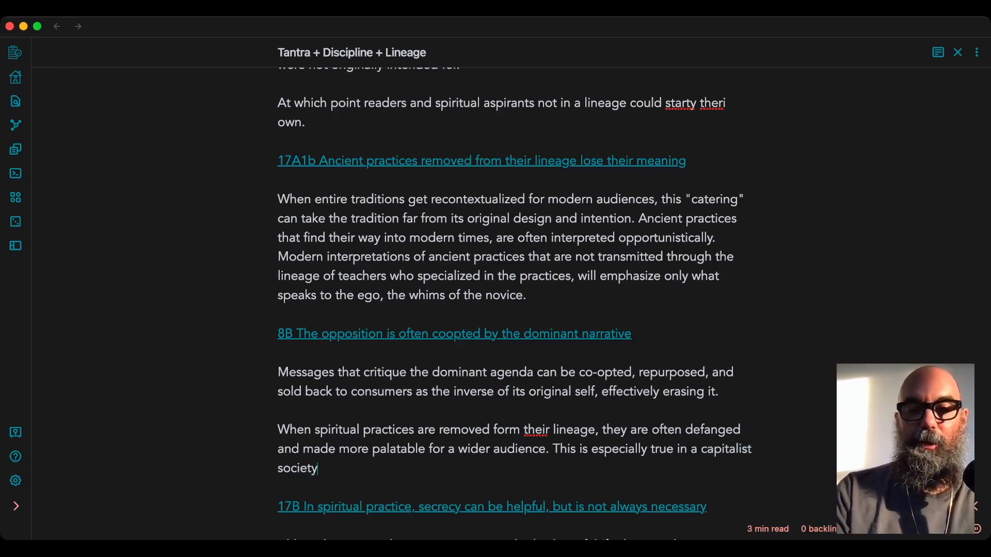
pyautogui.write('.')
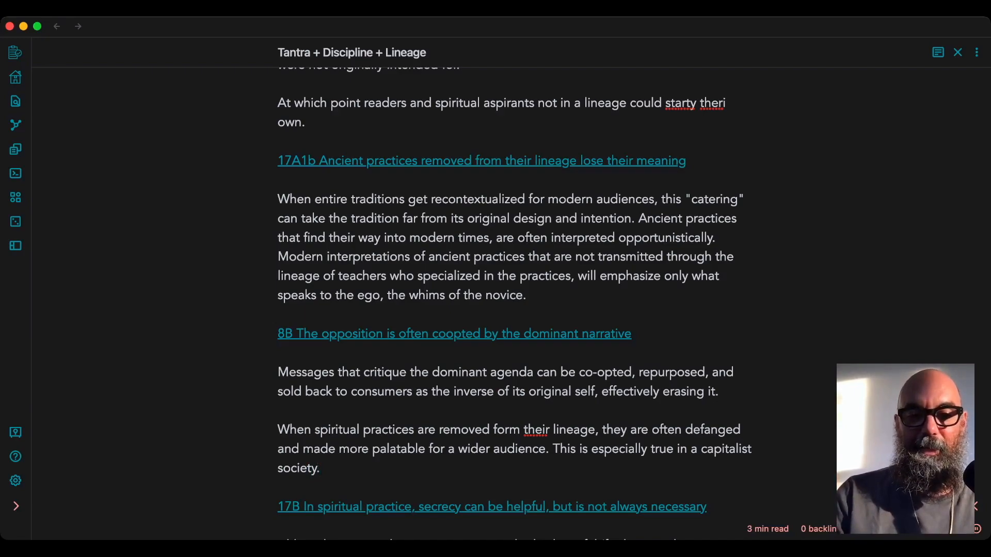
# - Write a new paragraph above the 17B link: "Secrecy is often iused a s a way to subvery cooptation."
pyautogui.scroll(-5, 514, 300)
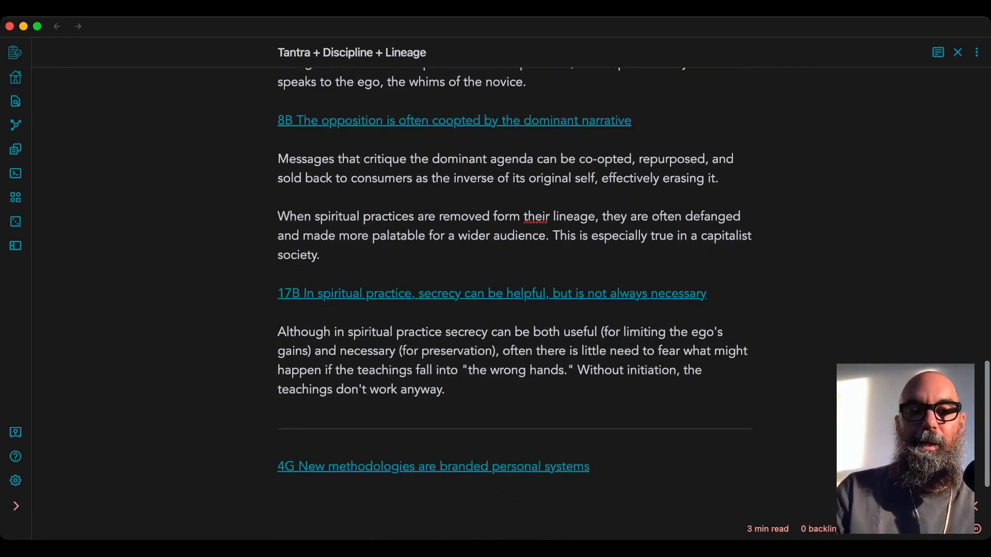
pyautogui.scroll(-1, 515, 292)
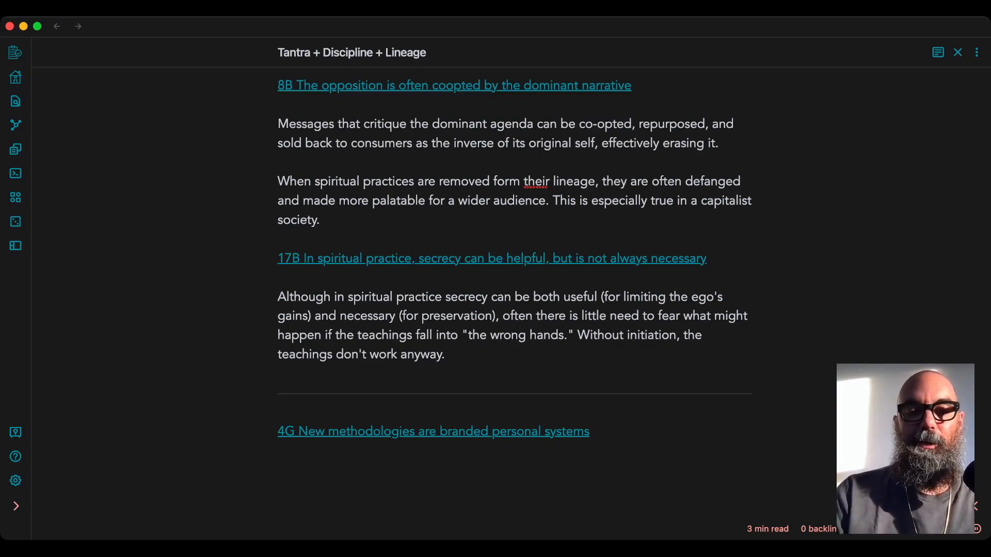
pyautogui.press('Up')
pyautogui.press('Up')
pyautogui.press('Return')
pyautogui.press('Return')
pyautogui.press('Up')
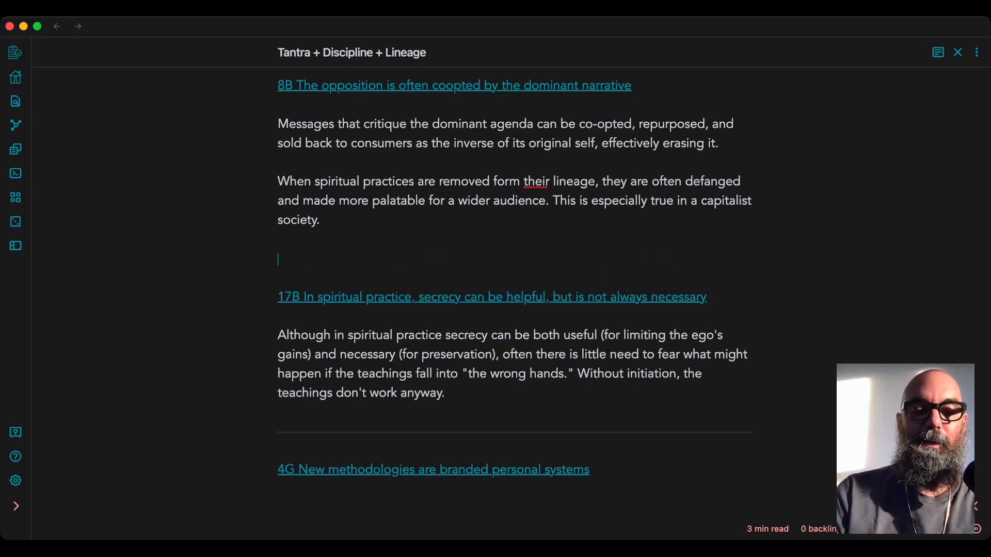
pyautogui.write('Secrecy is of')
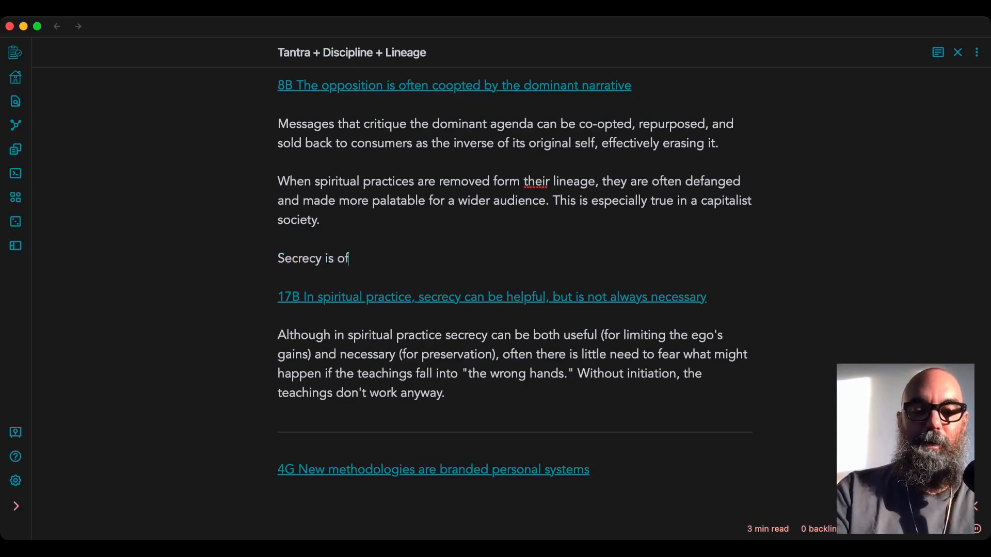
pyautogui.write('ten iused a s a way to su')
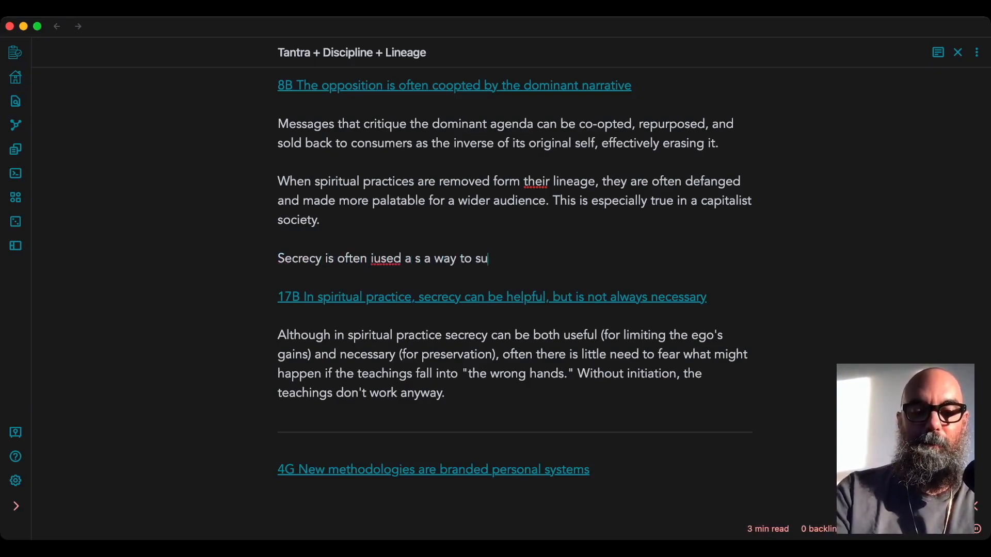
pyautogui.write('bvery cooptation.')
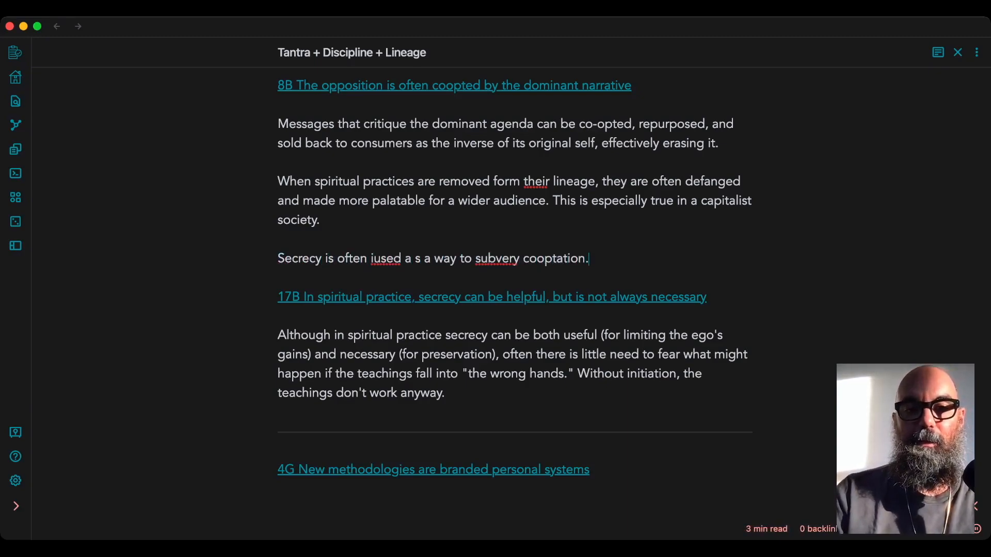
# - Correct the typos in the secrecy sentence so it reads "Secrecy is often used as a way to subvert cooptation."
pyautogui.doubleClick(381, 259)
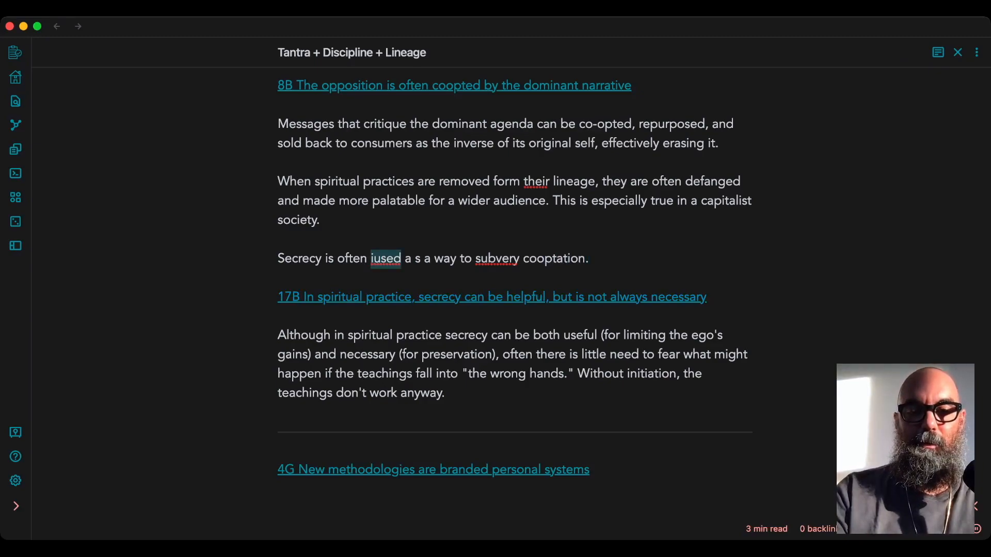
pyautogui.write('used')
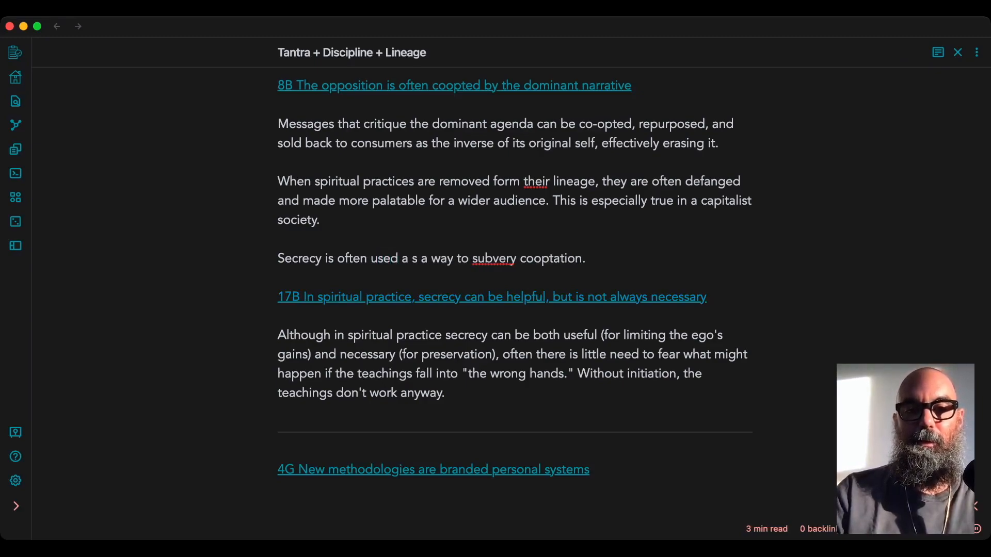
pyautogui.press('BackSpace')
pyautogui.press('BackSpace')
pyautogui.write('s')
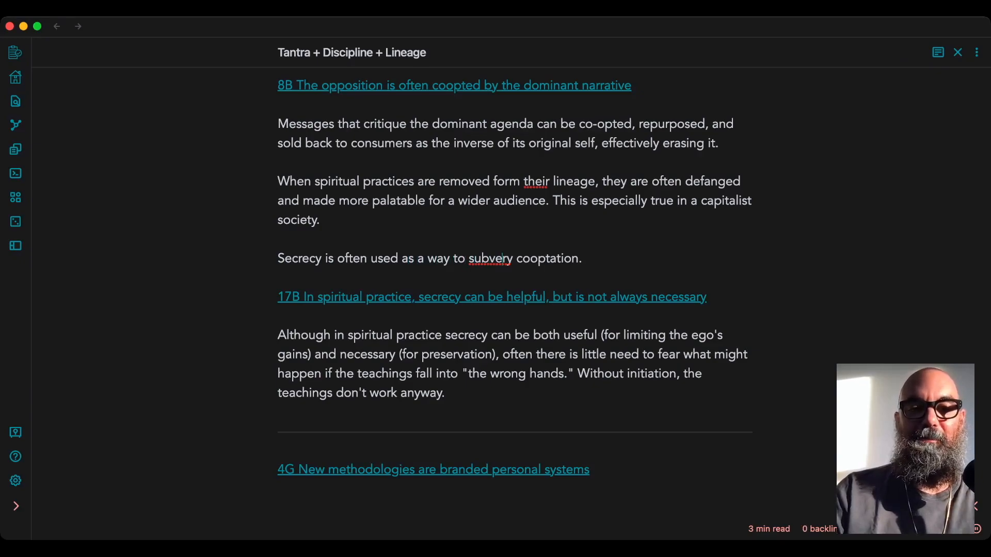
pyautogui.press('BackSpace')
pyautogui.write('t')
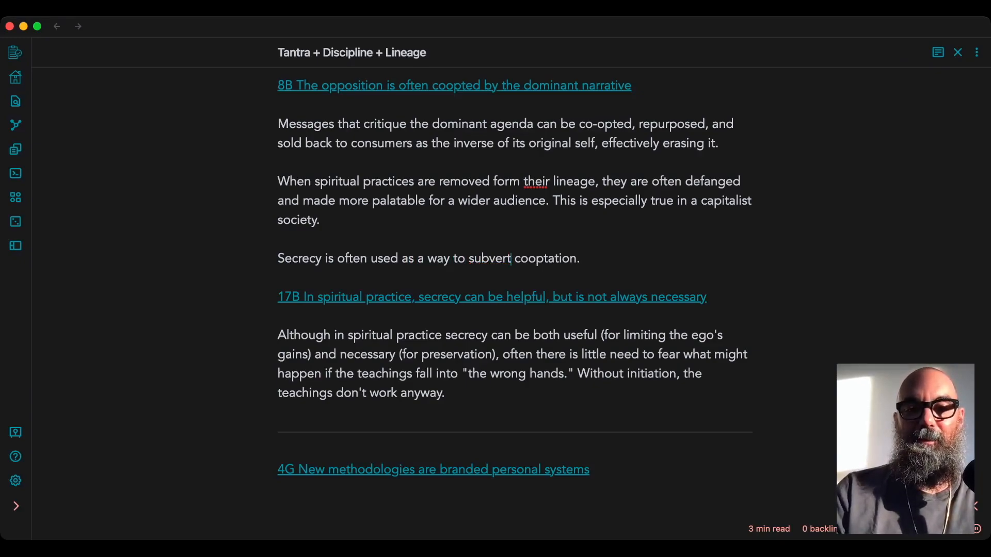
# - Open an empty paragraph between the secrecy sentence and the 17B link
pyautogui.click(580, 259)
pyautogui.press('Return')
pyautogui.press('Return')
pyautogui.press('Return')
pyautogui.press('Return')
pyautogui.press('Return')
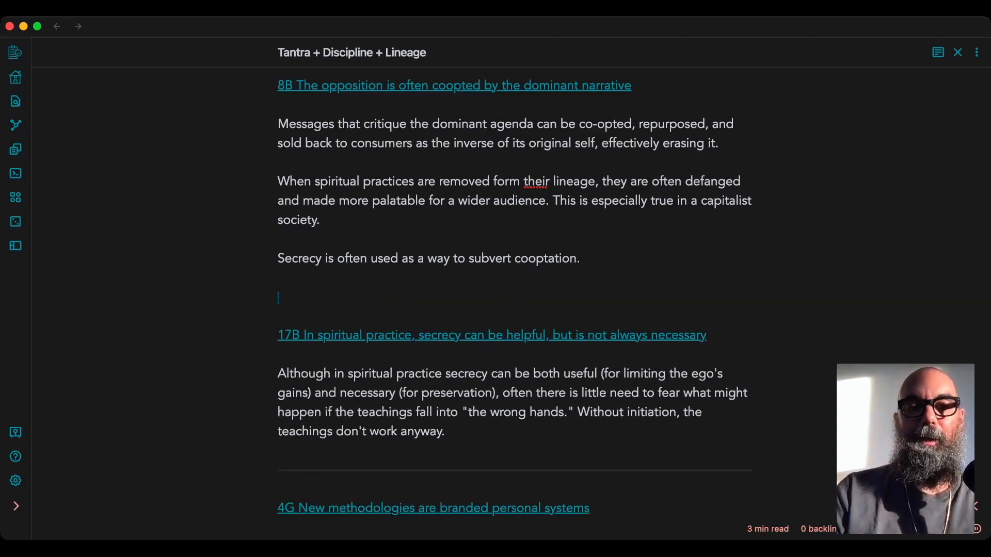
pyautogui.scroll(10, 513, 299)
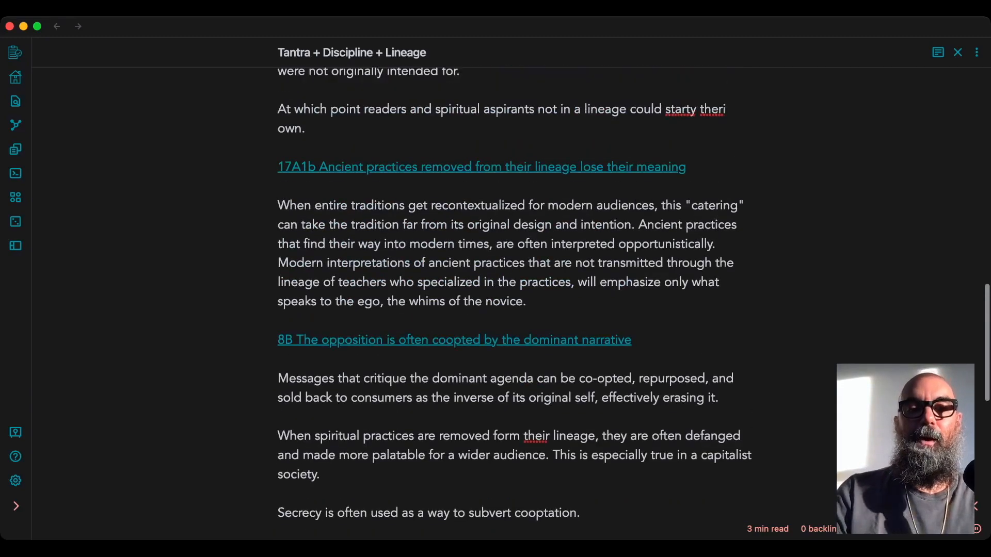
pyautogui.scroll(5, 513, 299)
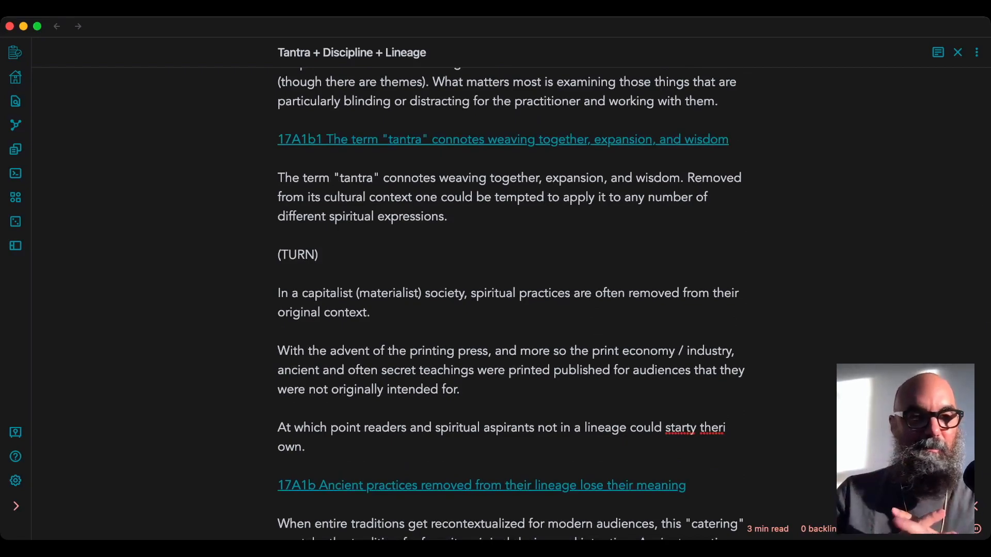
pyautogui.scroll(15, 514, 299)
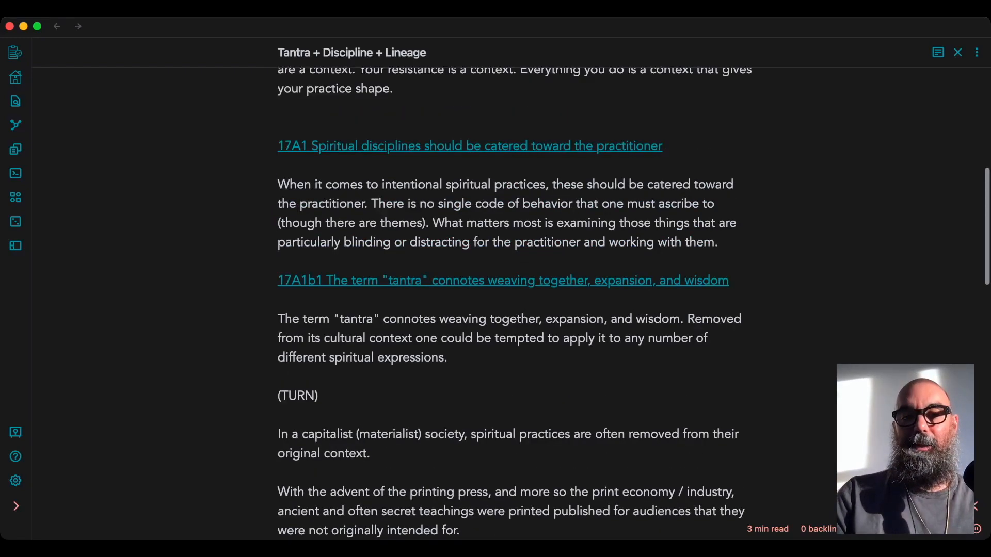
pyautogui.scroll(-8, 513, 299)
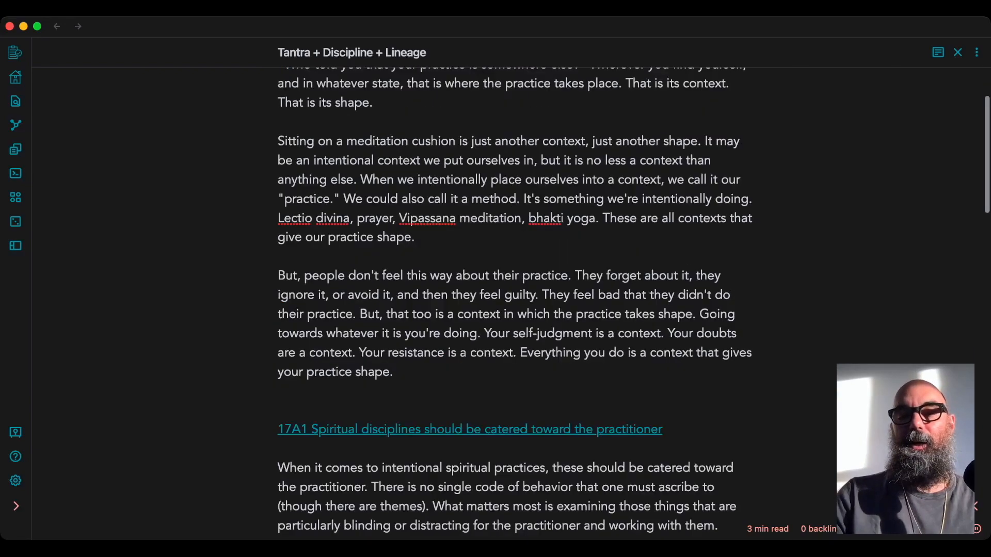
# - Create a note titled "Tantra Article SN" beside the draft and insert the structure note template with its heading and #structurenotes tag
pyautogui.scroll(-3, 514, 300)
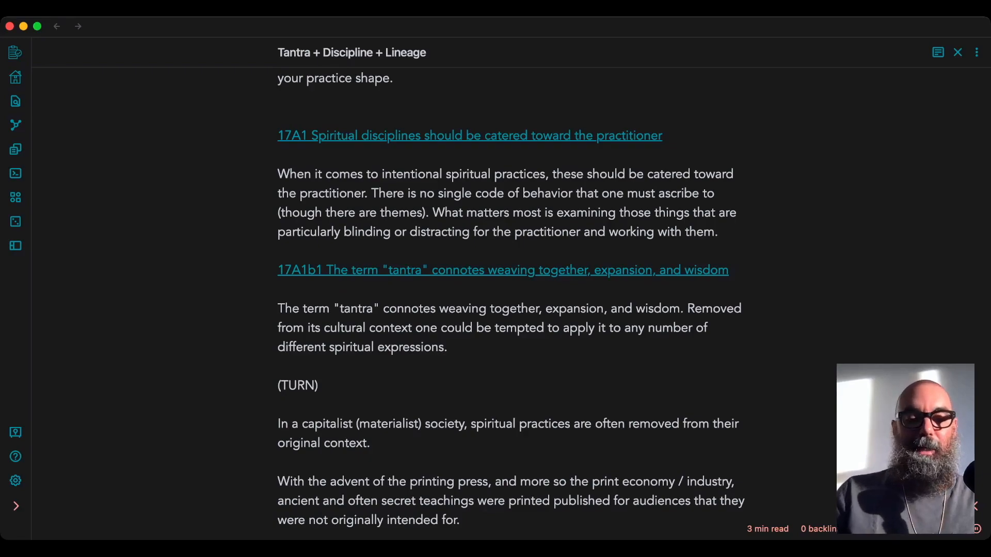
pyautogui.press('super+shift+n')
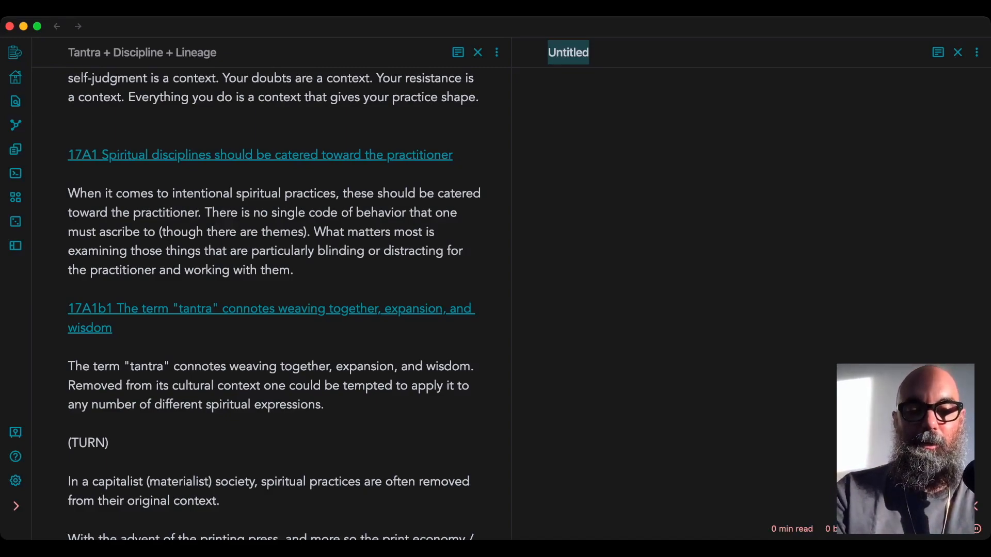
pyautogui.write('Tantra Article SN')
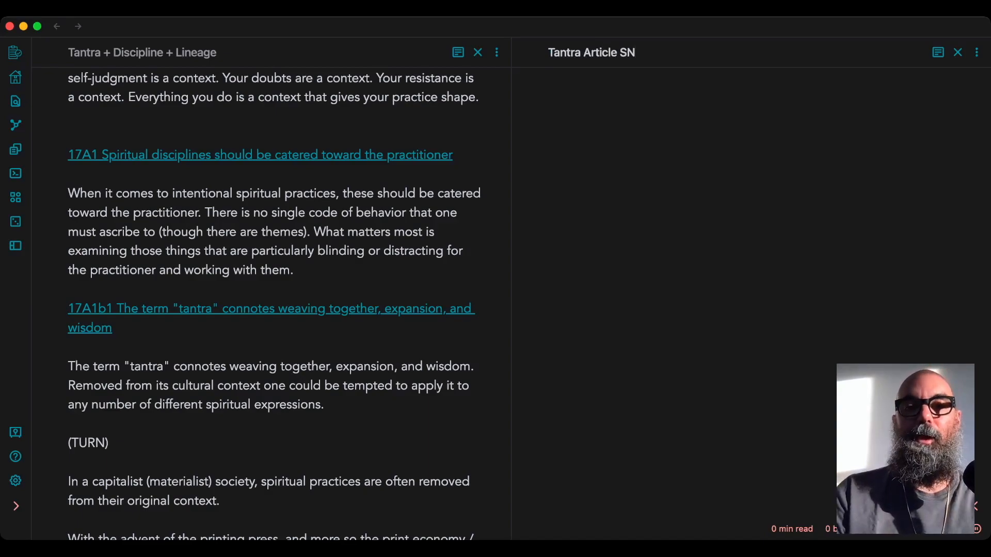
pyautogui.press('Return')
pyautogui.press('super+t')
pyautogui.write('st')
pyautogui.press('Return')
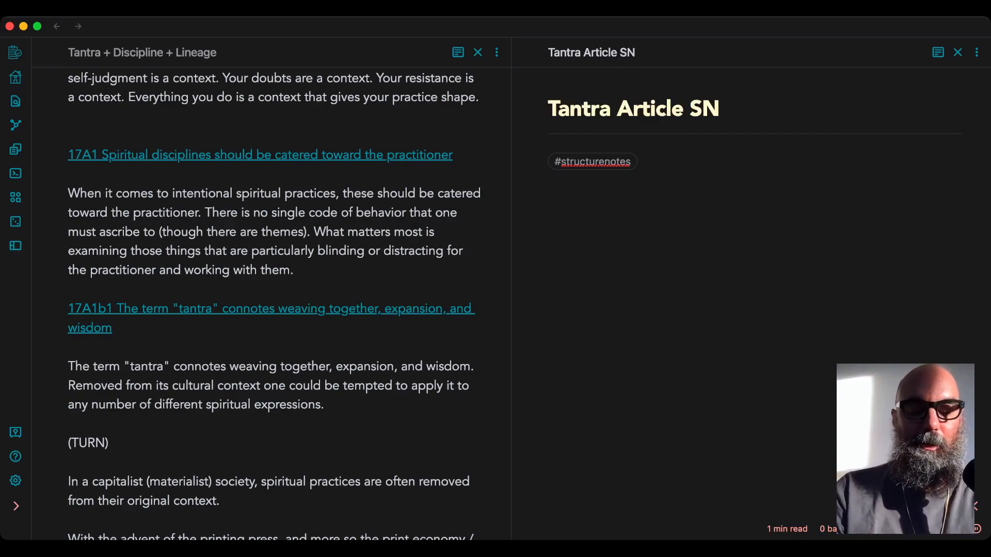
# - Write "Spiritual practices cshould be catered to the practitioner" below the tag as the first bullet and start a second bullet
pyautogui.write('Spi')
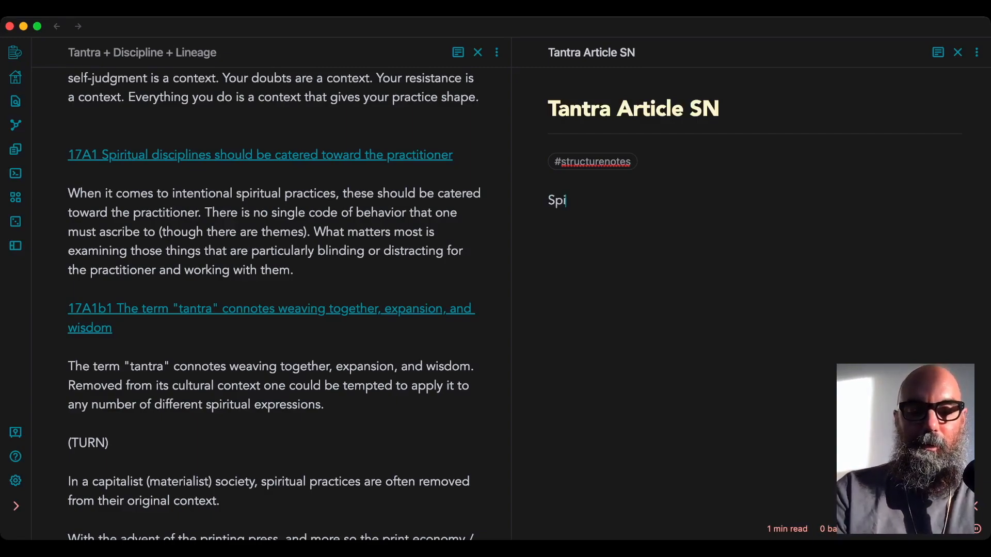
pyautogui.write('ritual practices cshould be c')
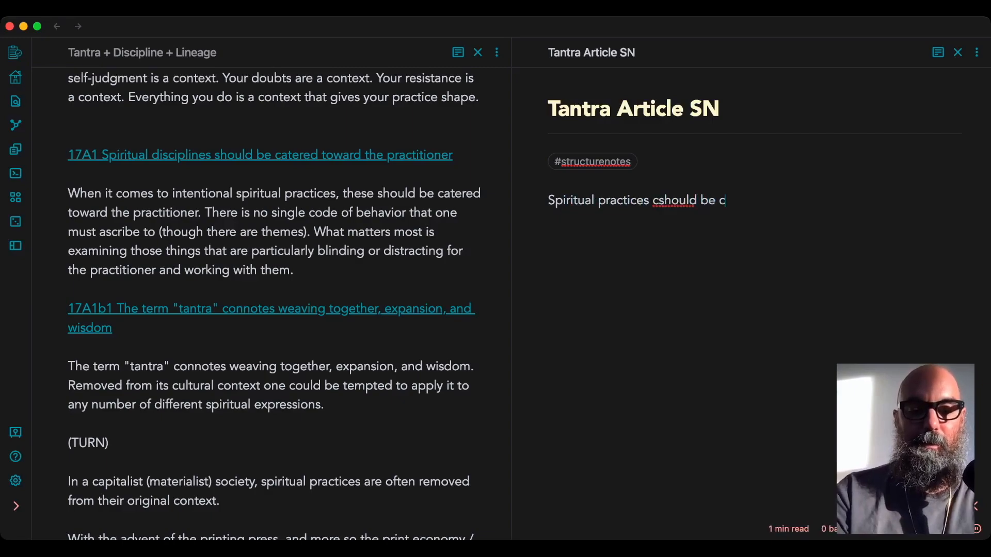
pyautogui.write('atered to the practitioner')
pyautogui.press('Return')
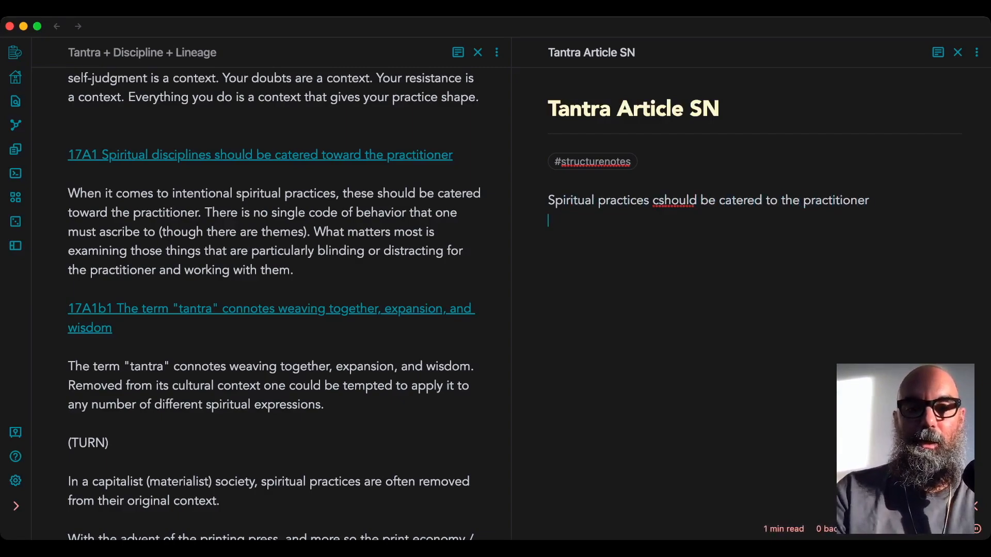
pyautogui.press('Up')
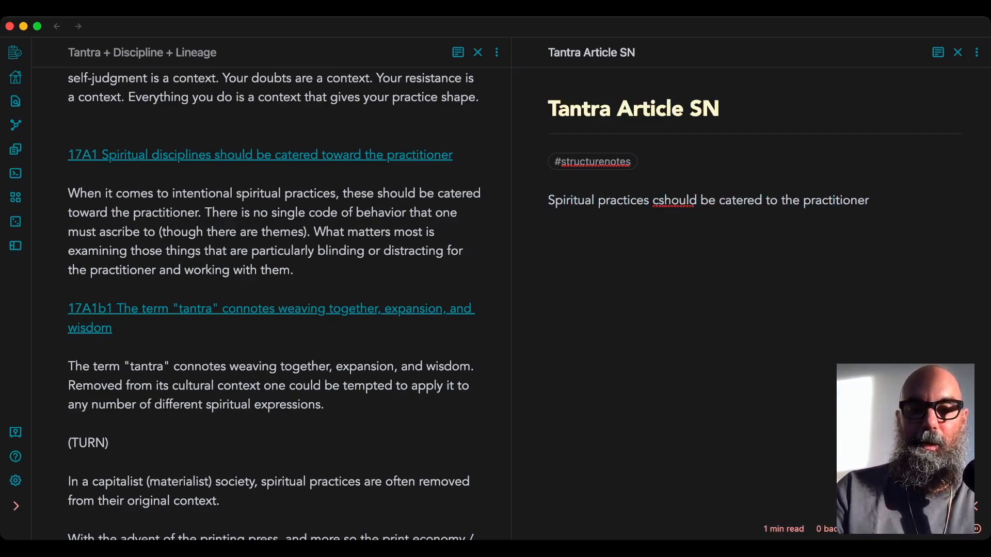
pyautogui.write('-')
pyautogui.press('Down')
pyautogui.write('- ')
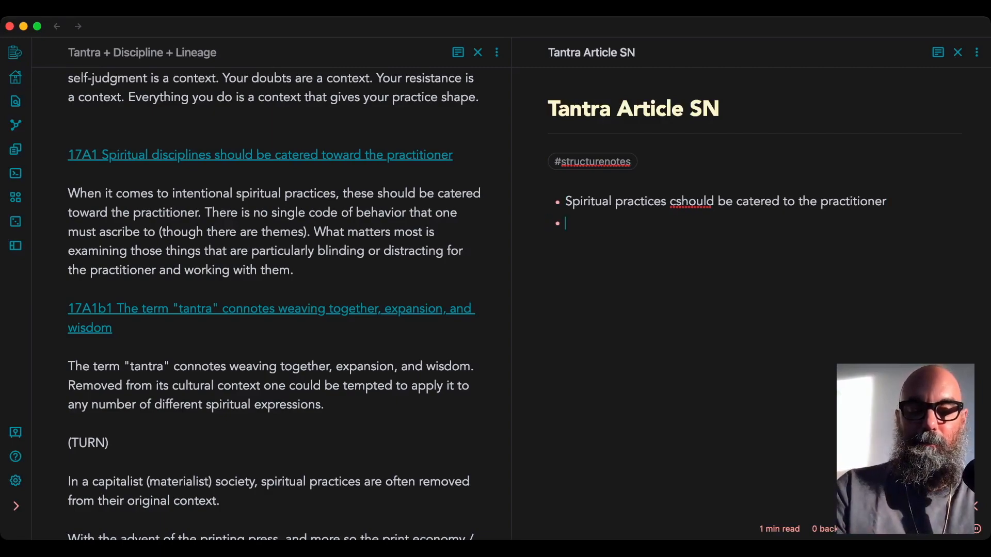
# - Fill the second bullet with "Our immediate context is where the practice happens" and open a third bullet
pyautogui.write('Ou')
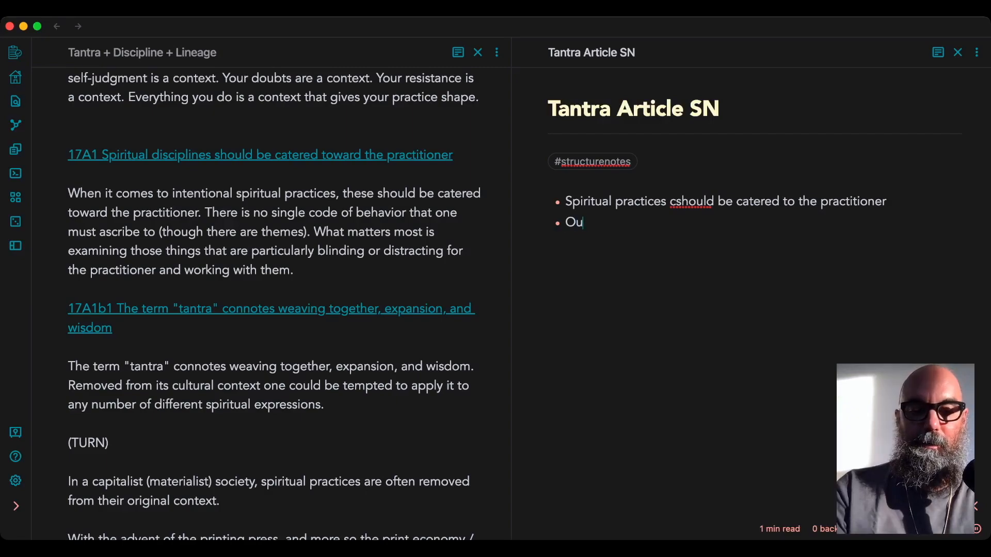
pyautogui.write('r immediate context is wher')
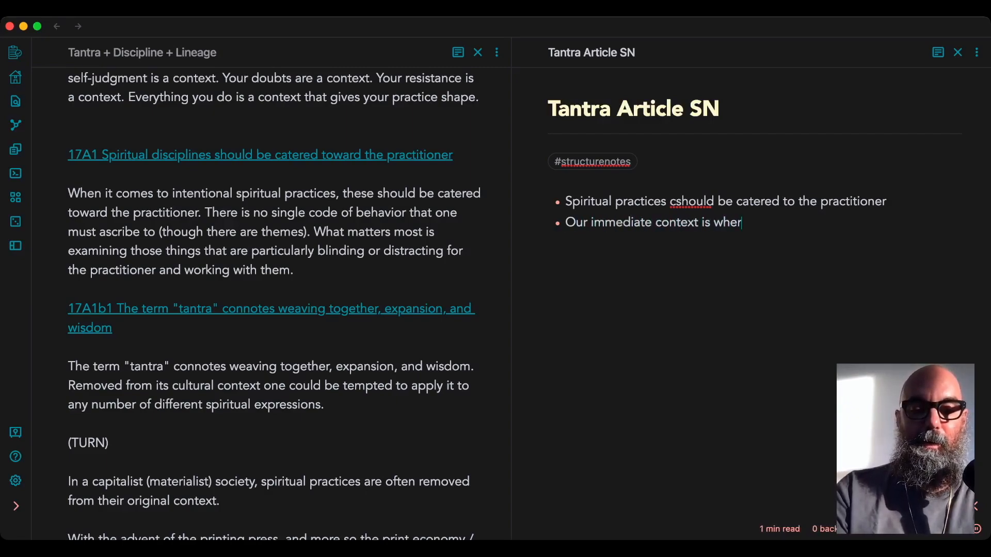
pyautogui.write('e the practice happens')
pyautogui.press('Return')
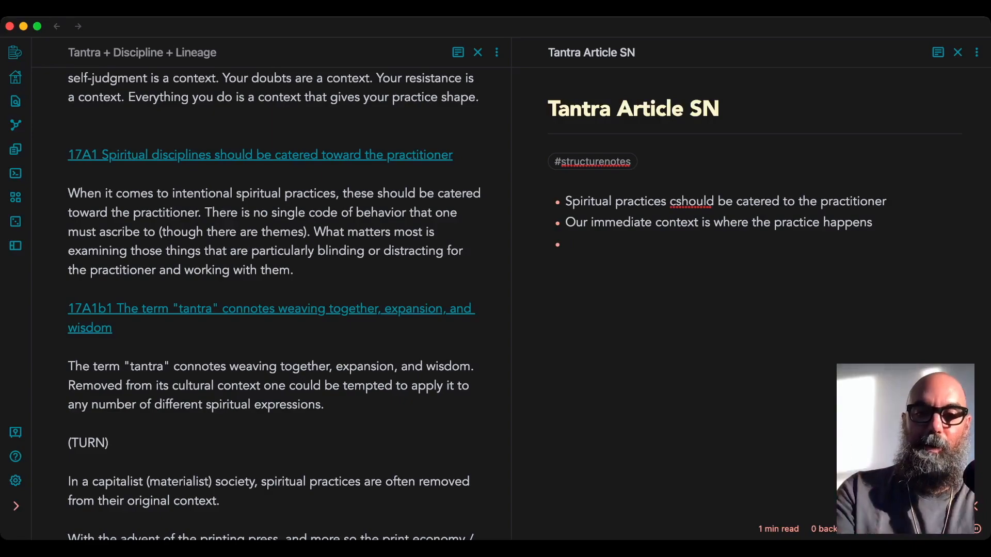
# - Write and reword the third bullet to read "Tantra is a system of teachings that embraces a person's immediate context"
pyautogui.write('Tantra has a history')
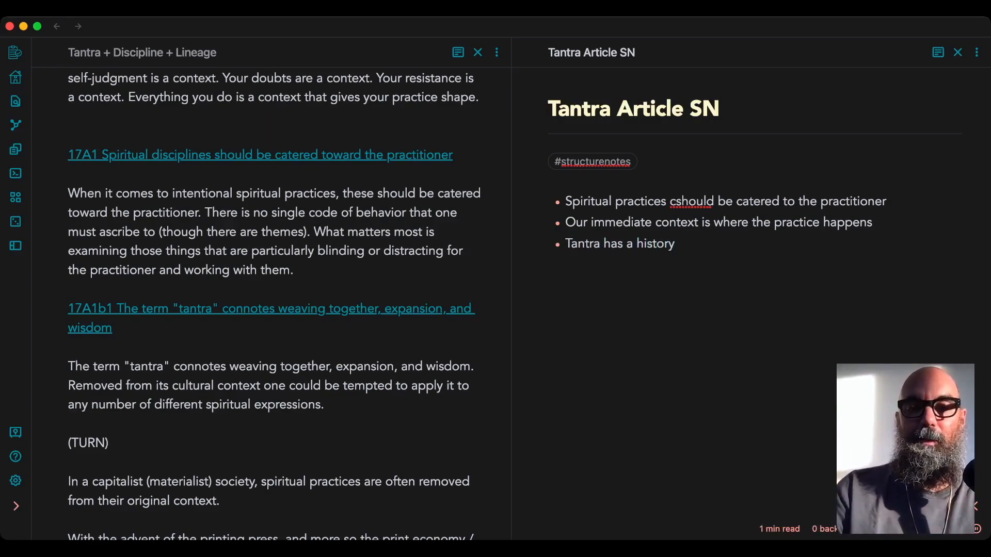
pyautogui.hotkey('alt', 'shift', 'Left')
pyautogui.hotkey('alt', 'shift', 'Left')
pyautogui.hotkey('alt', 'shift', 'Left')
pyautogui.write('is a')
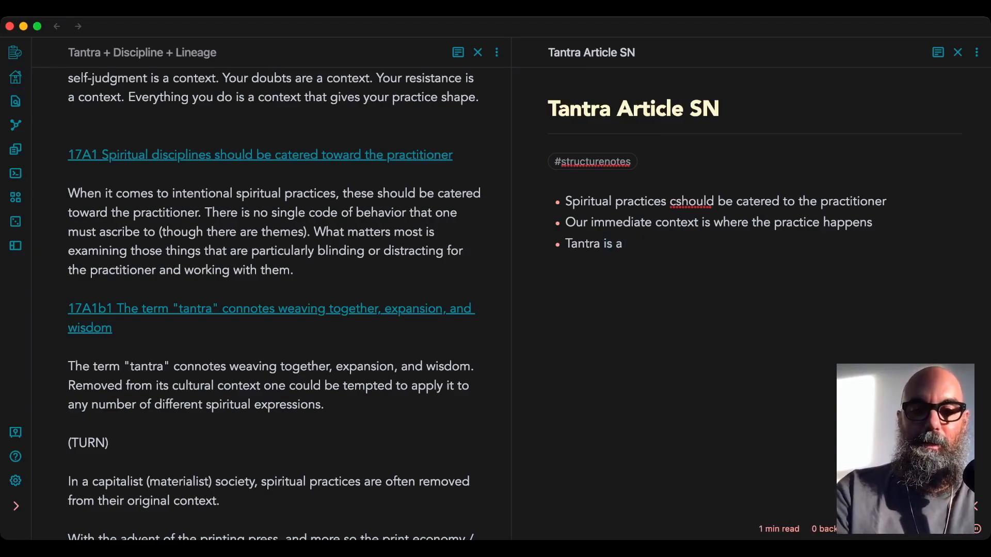
pyautogui.write(' system of teachings that do exactly that')
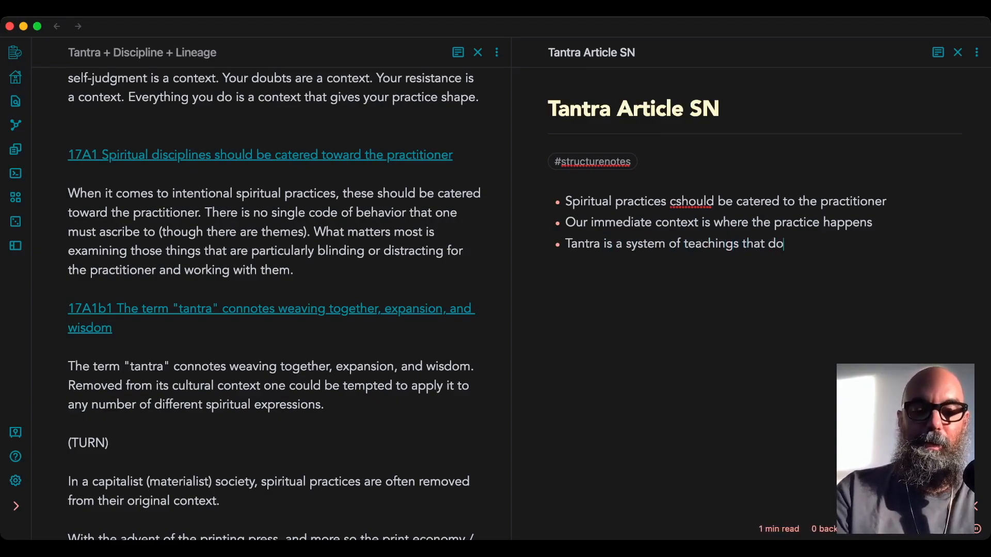
pyautogui.hotkey('alt', 'shift', 'Left')
pyautogui.hotkey('alt', 'shift', 'Left')
pyautogui.hotkey('alt', 'shift', 'Left')
pyautogui.write('embrace')
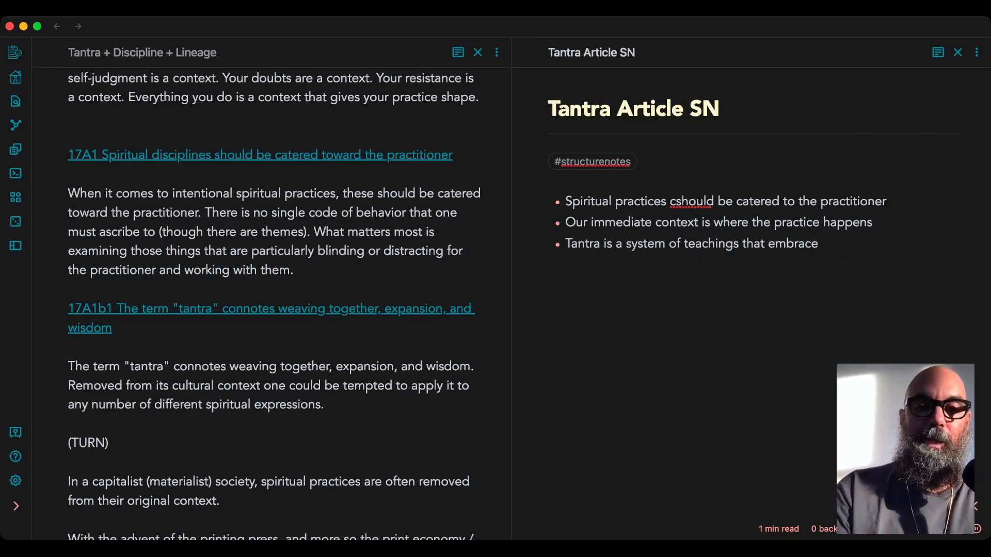
pyautogui.write('s a p')
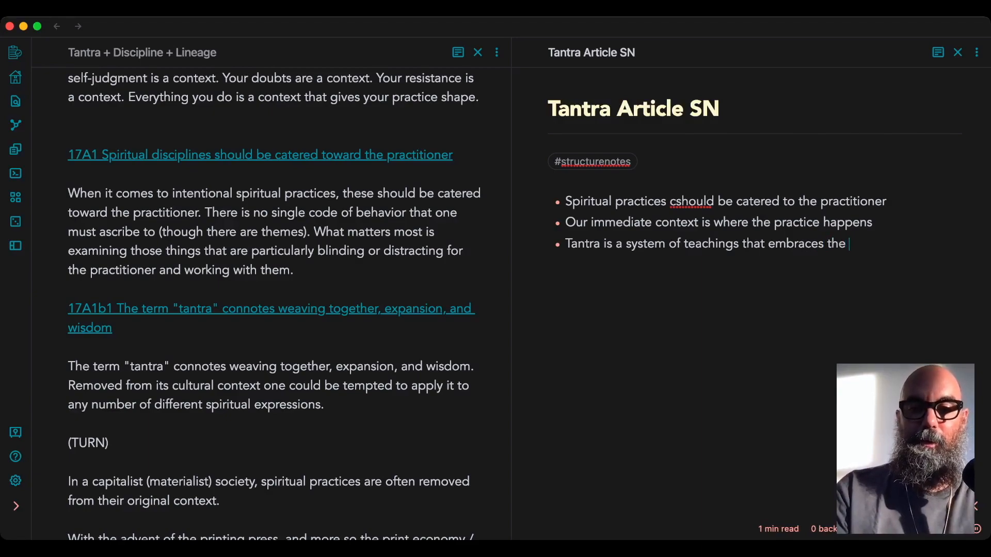
pyautogui.write("erson's immediate context")
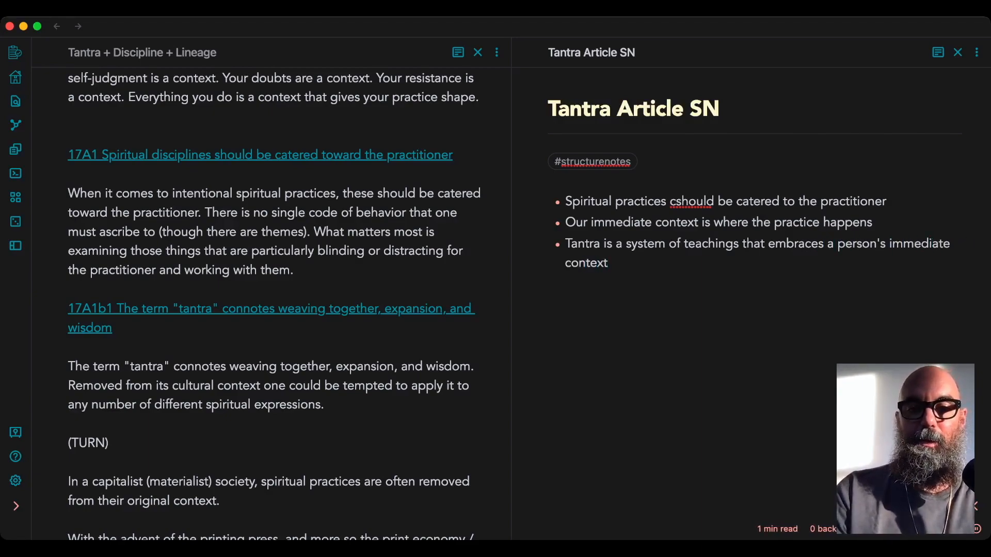
# - Add a fourth bullet reading "Problems can arise, however, when practices are taken out of a lineage."
pyautogui.press('Return')
pyautogui.write('Problems can a')
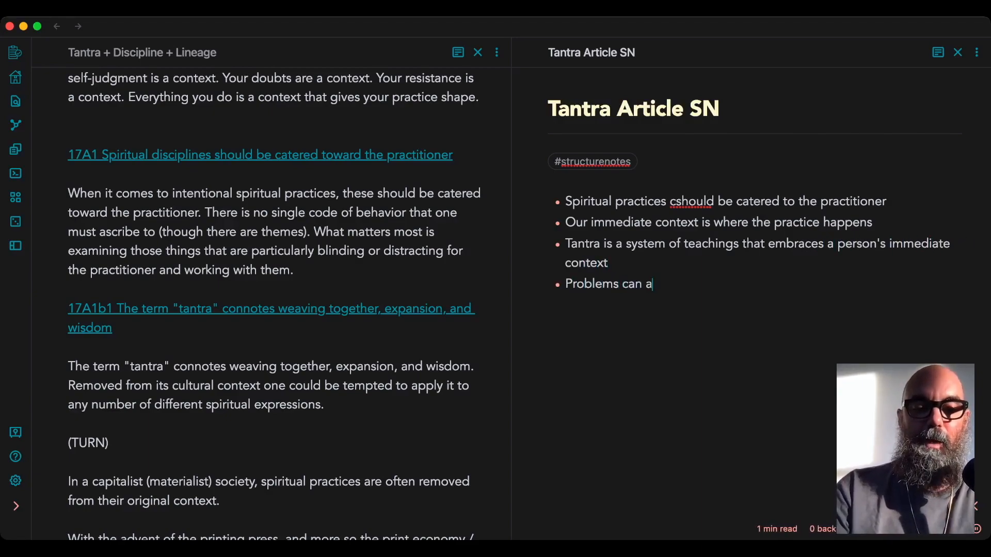
pyautogui.write('rise, however, wh')
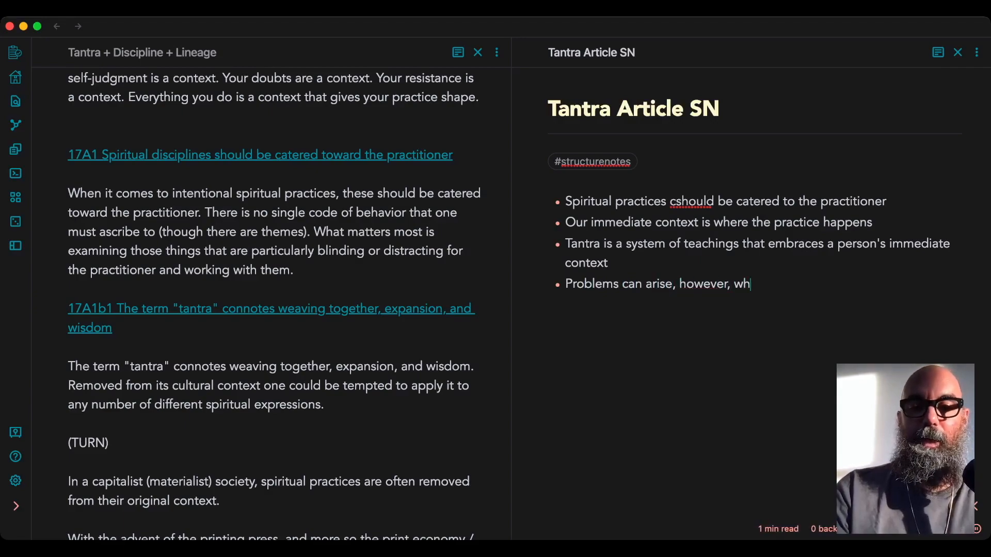
pyautogui.write('en practice')
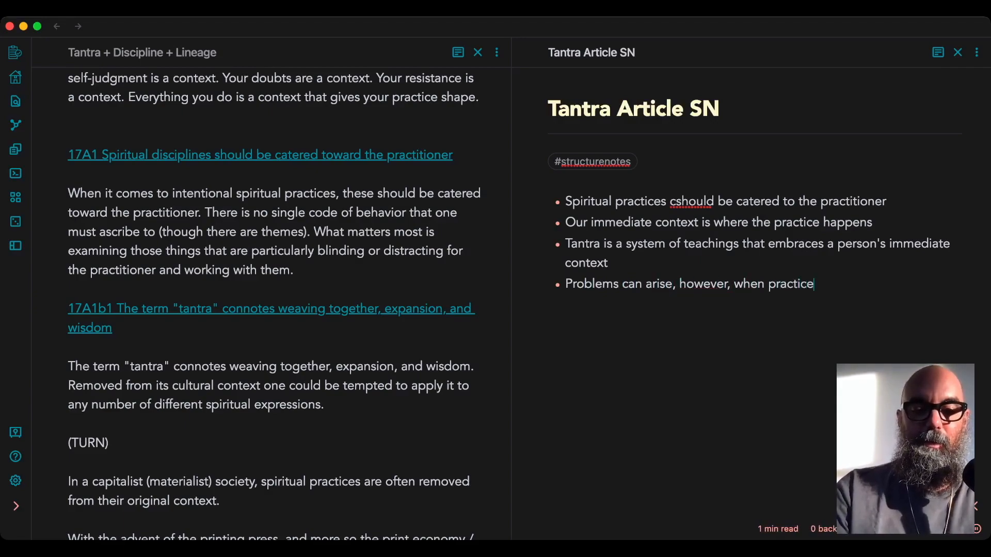
pyautogui.write('s are taken out of a lineage.')
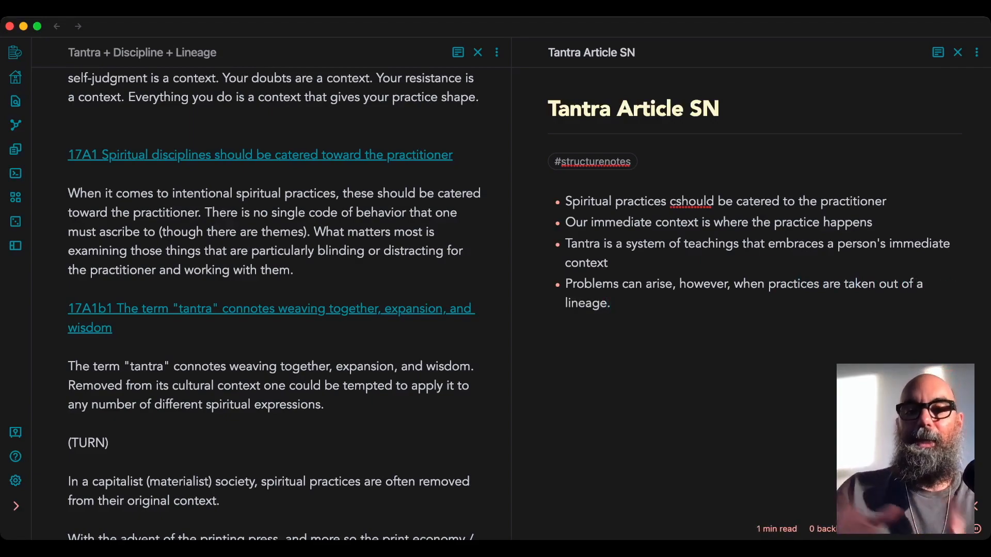